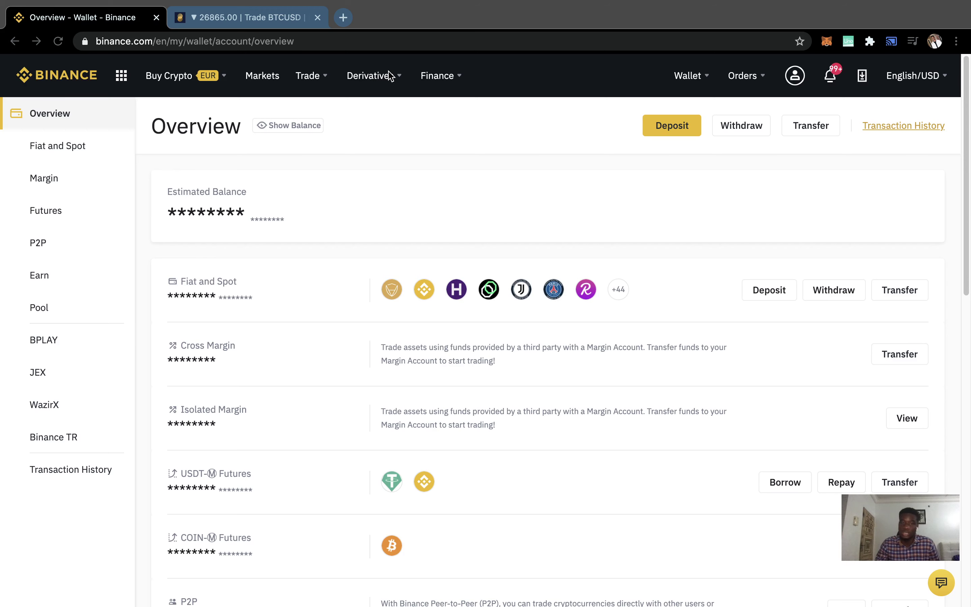
- Open the USDT-Ⓜ Futures trading page and display the BTCUSDT chart in its Trading View version
mouse_move(372, 76)
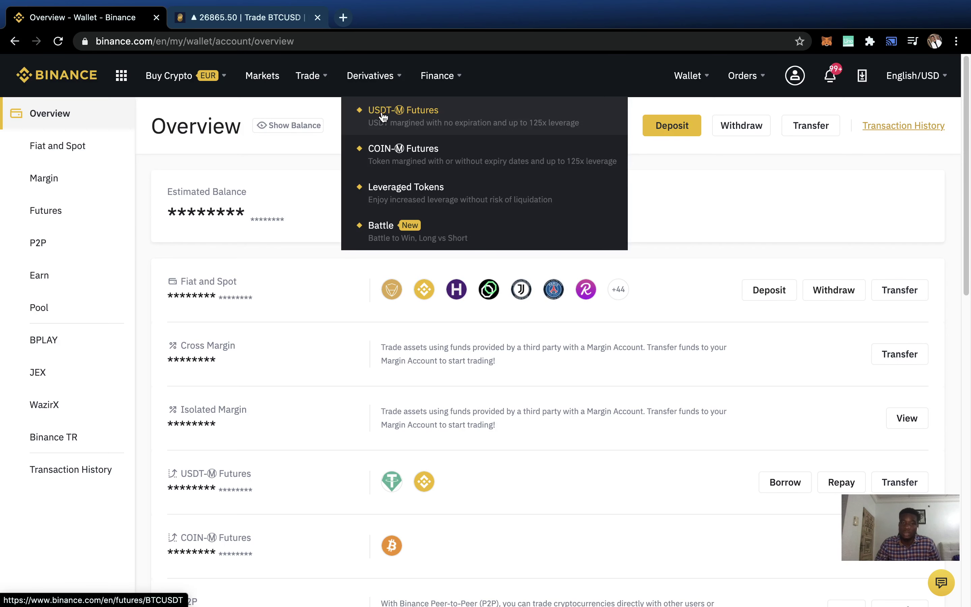
left_click(425, 127)
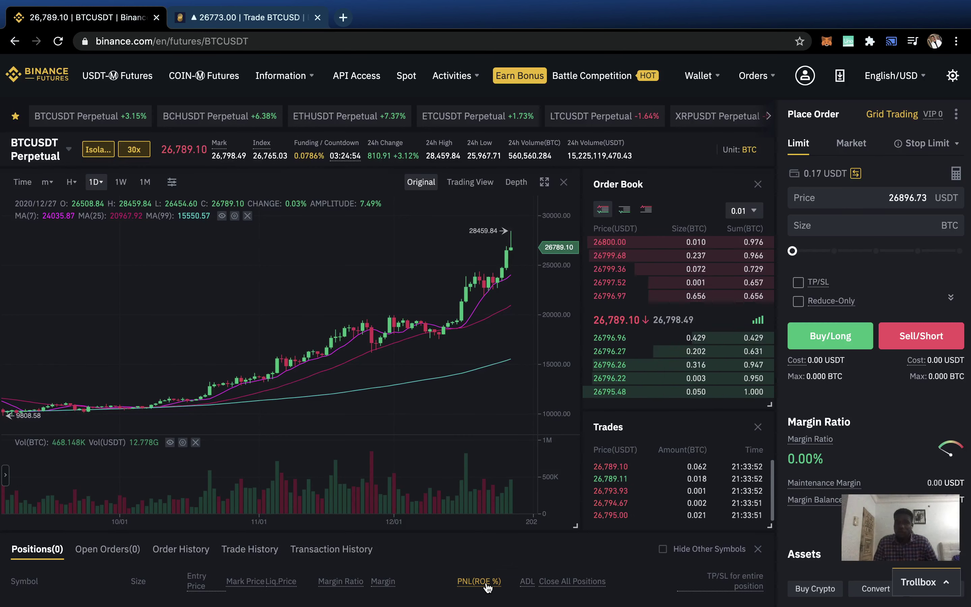
mouse_move(488, 588)
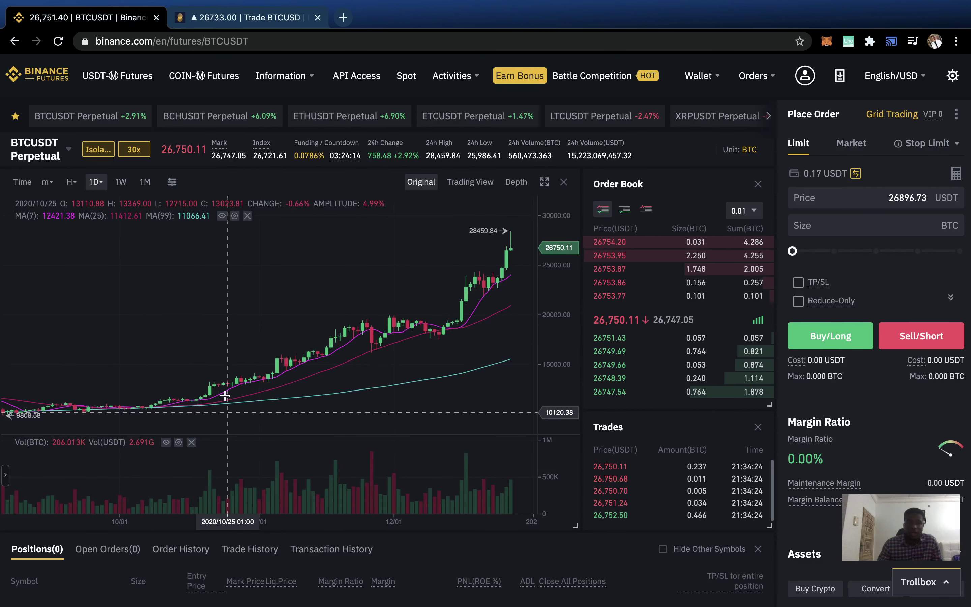
scroll(434, 280, "down", 5)
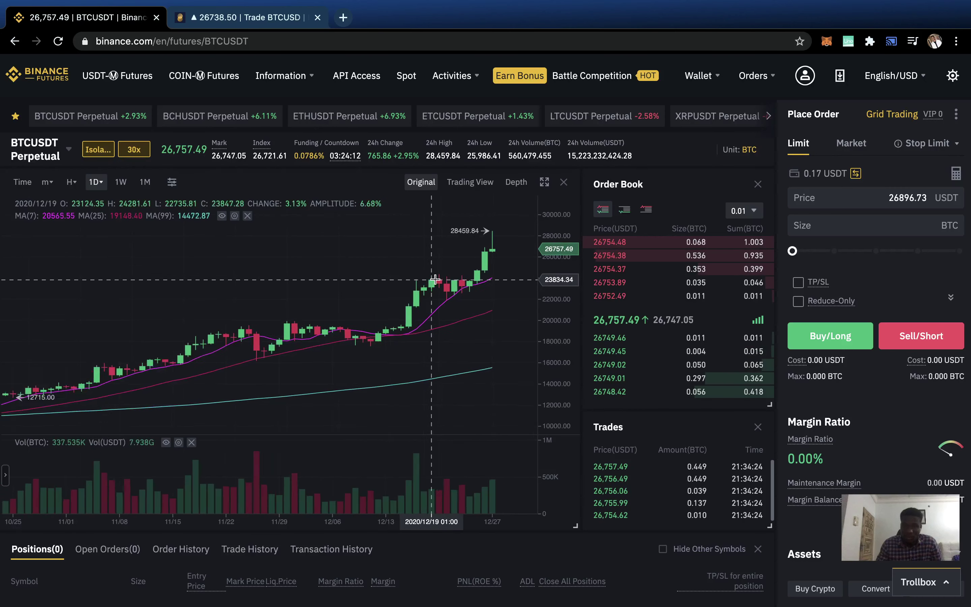
scroll(435, 279, "up", 5)
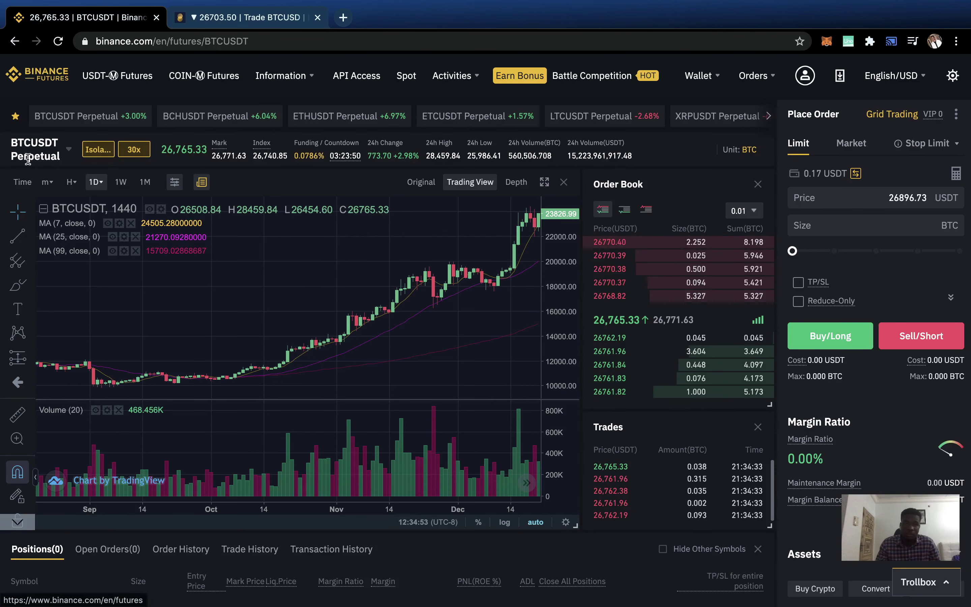
- Browse the perpetual contracts available in the USDT-Ⓜ symbol list
mouse_move(61, 154)
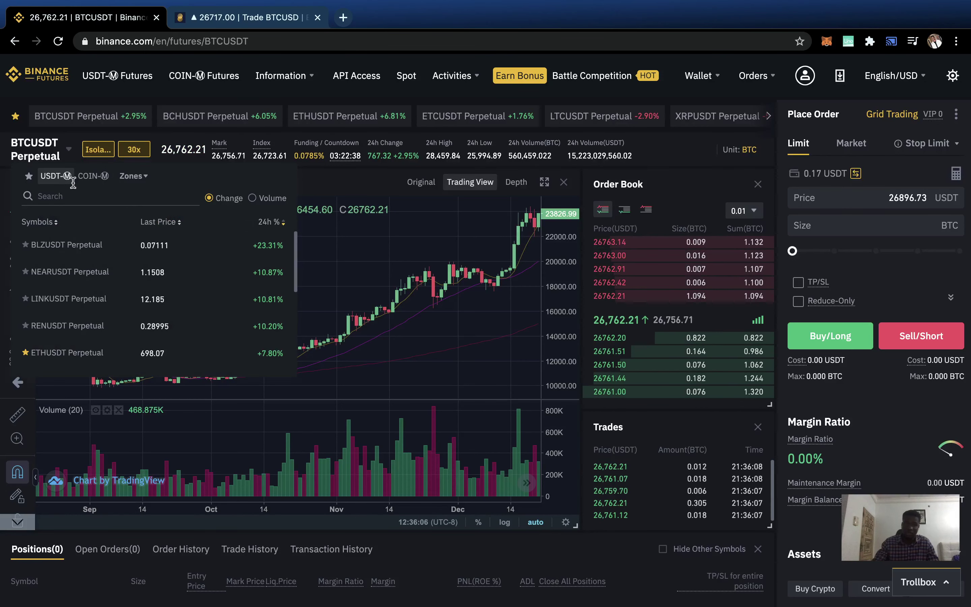
mouse_move(67, 151)
scroll(80, 253, "down", 5)
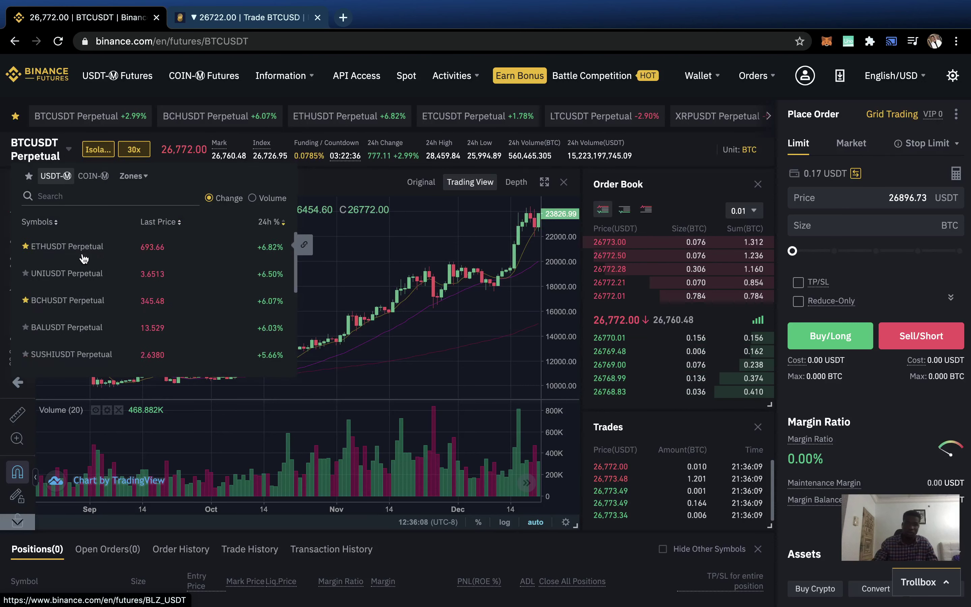
scroll(84, 257, "down", 3)
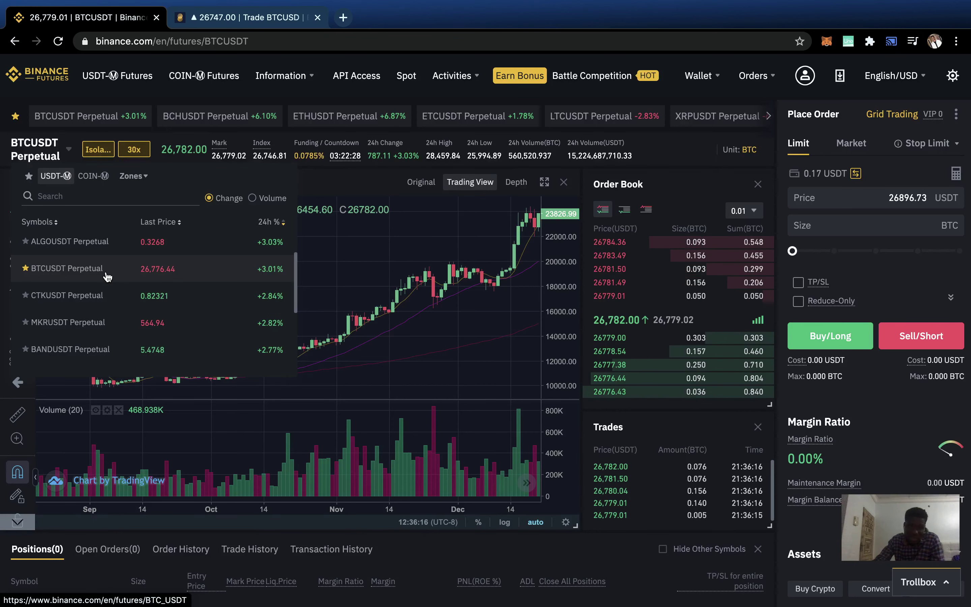
scroll(109, 277, "down", 1)
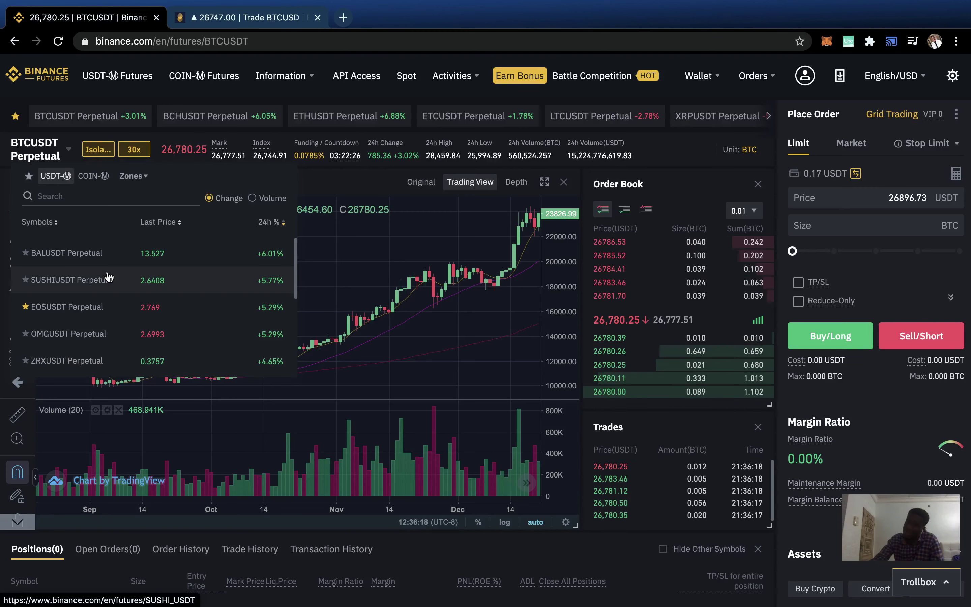
scroll(107, 273, "up", 4)
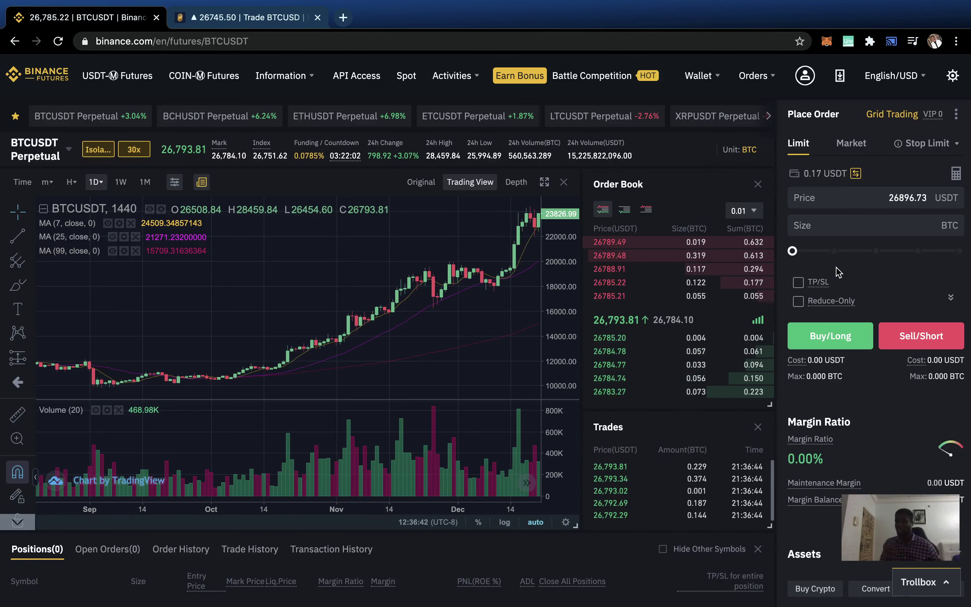
- Examine the limit order's price and size entries and the Margin Ratio and Assets sections below them
mouse_move(852, 598)
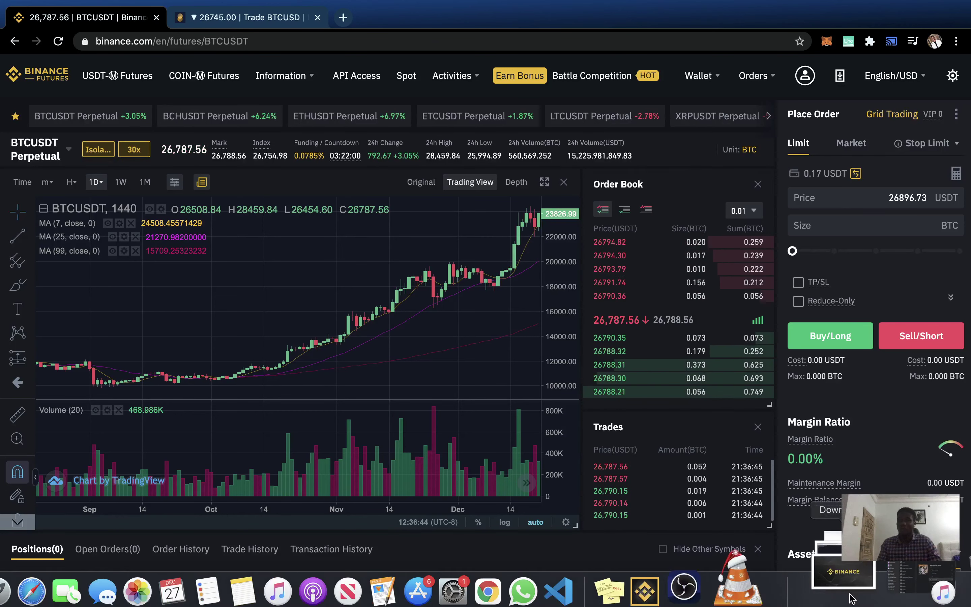
left_click(835, 224)
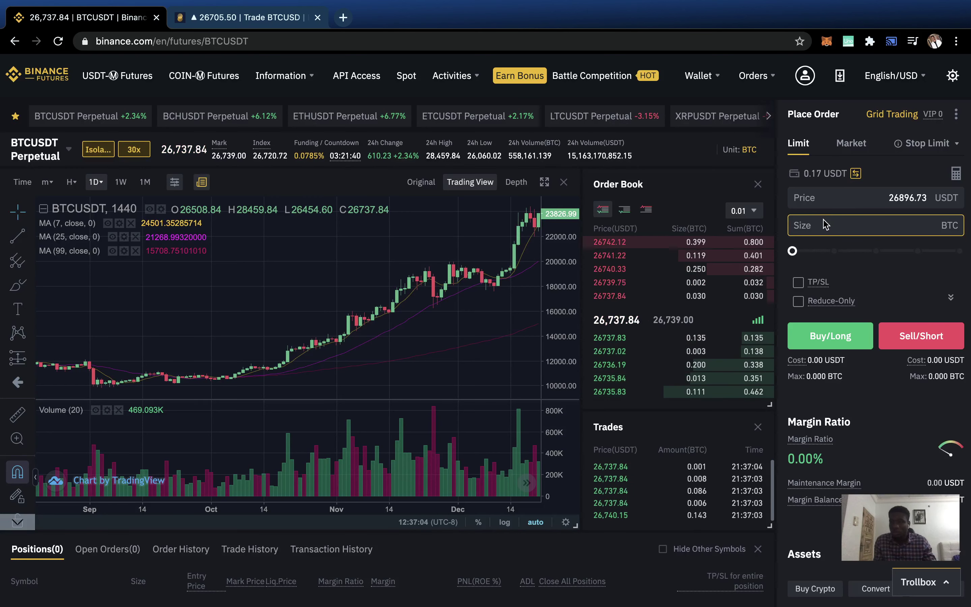
left_click(851, 189)
scroll(851, 189, "down", 5)
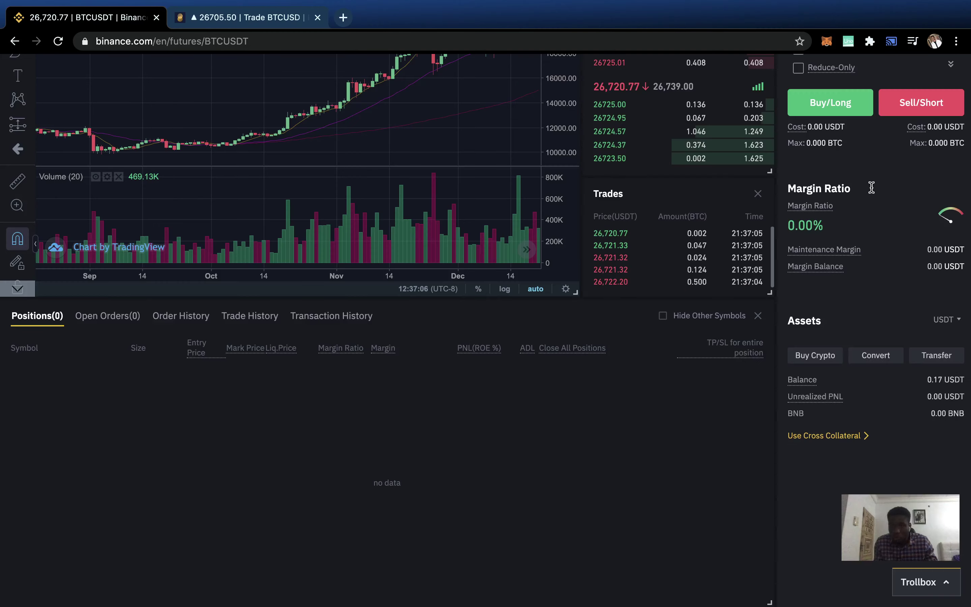
scroll(814, 191, "up", 5)
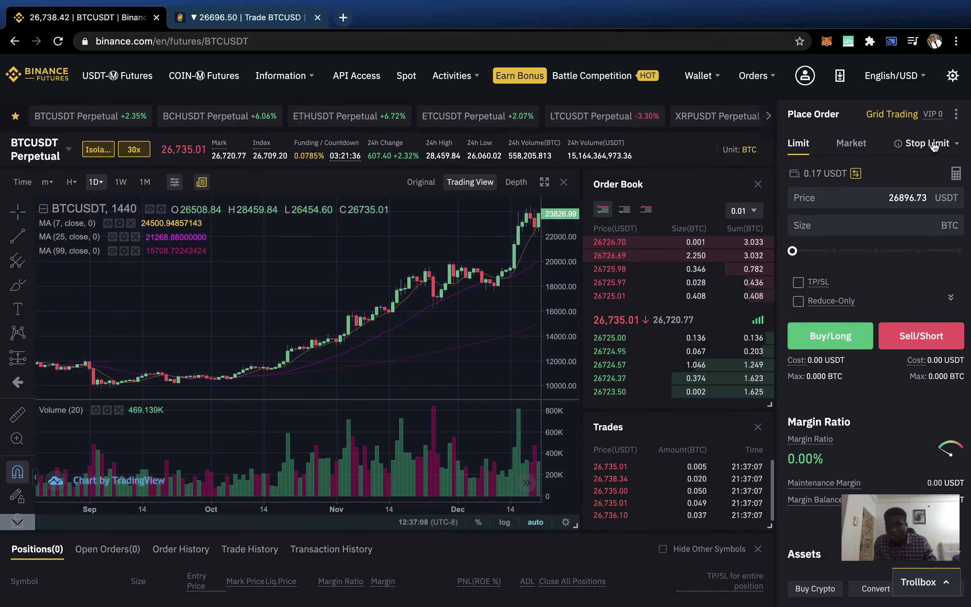
- Transfer 100% of the available USDT (0.00343921) from the Spot Wallet to USDT-Ⓜ Futures
left_click(855, 175)
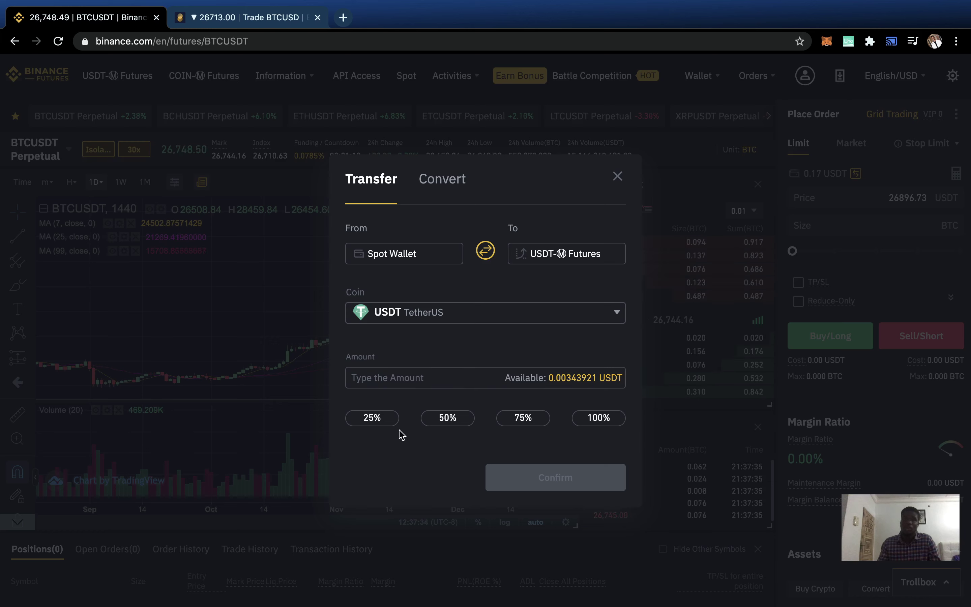
left_click(585, 421)
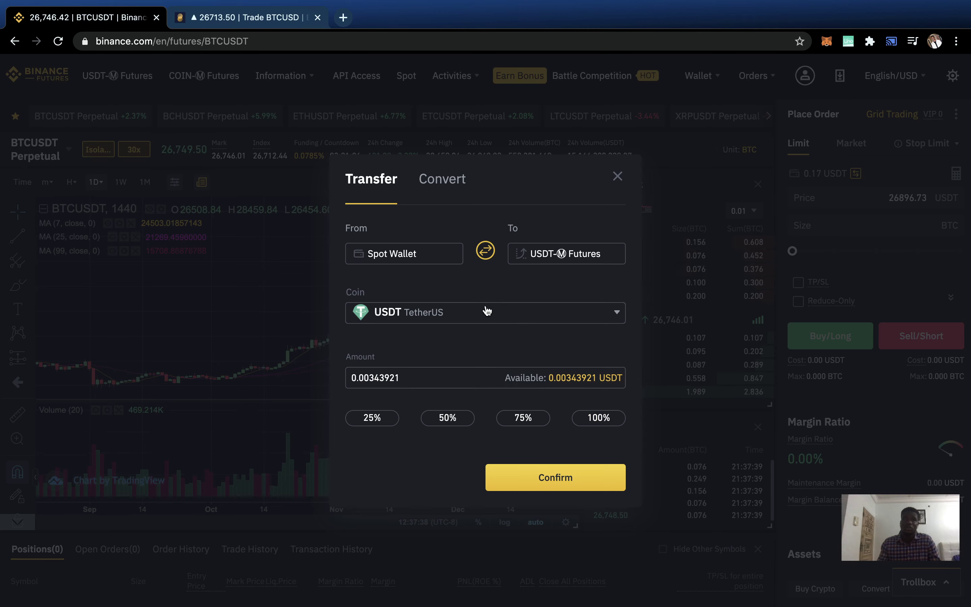
left_click(559, 478)
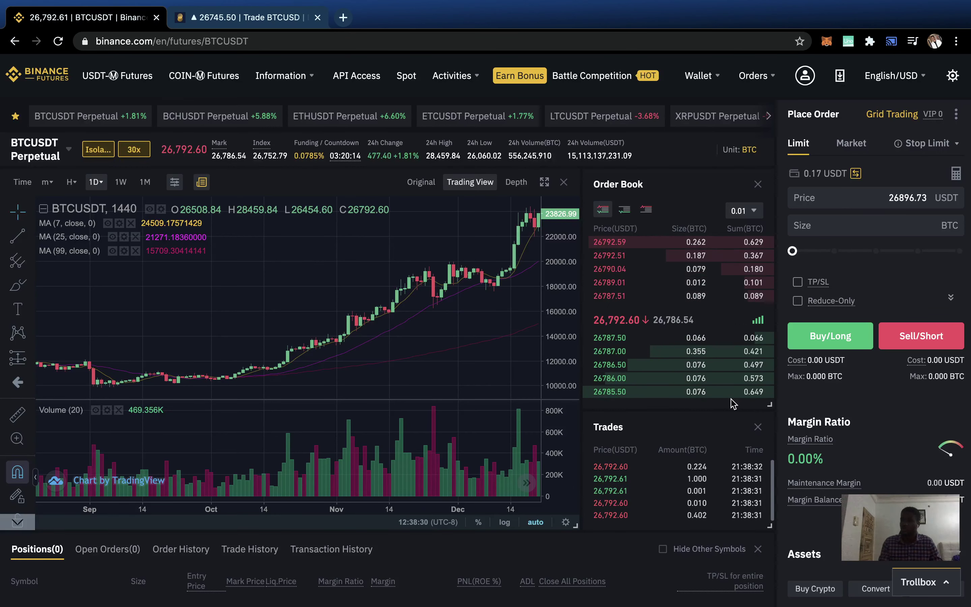
- Transfer 100% of the available BNB (0.05274955) from the Spot Wallet to USDT-Ⓜ Futures
left_click(856, 173)
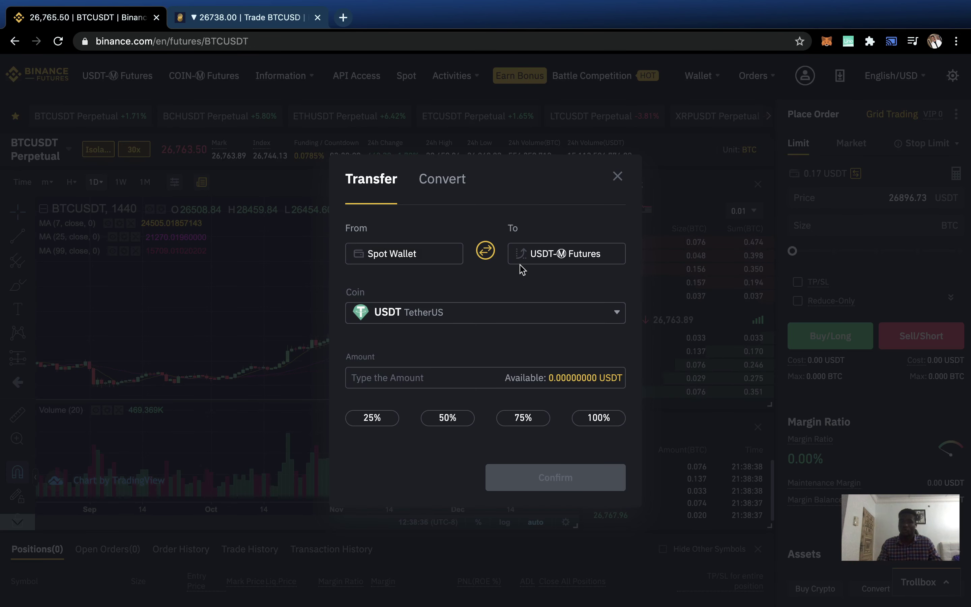
left_click(452, 318)
left_click(440, 363)
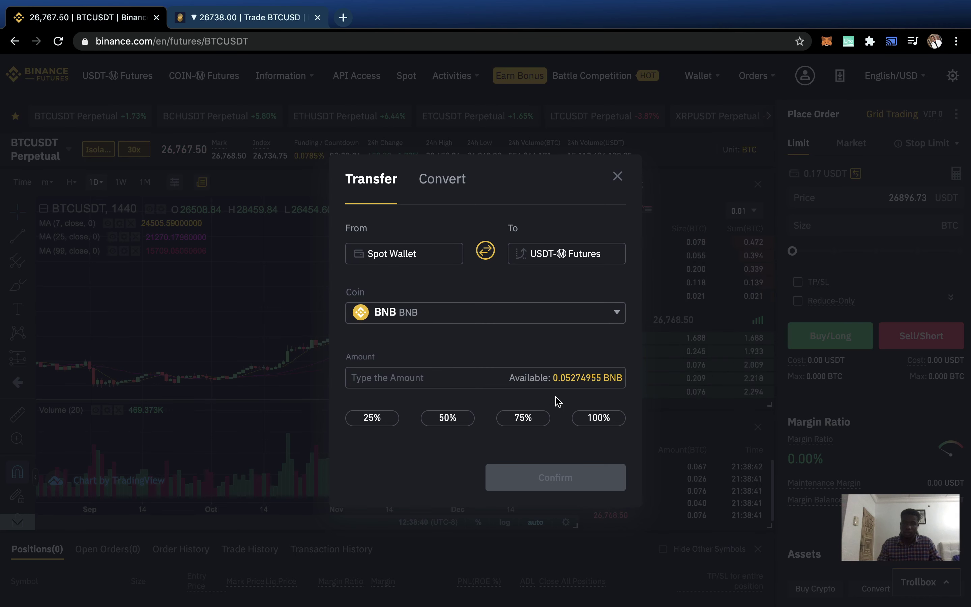
left_click(601, 419)
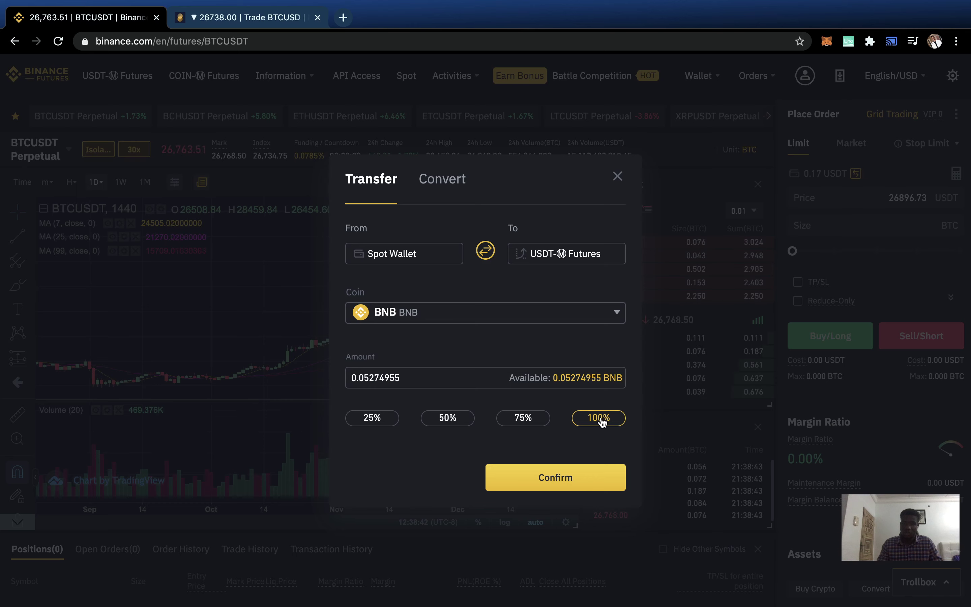
left_click(534, 481)
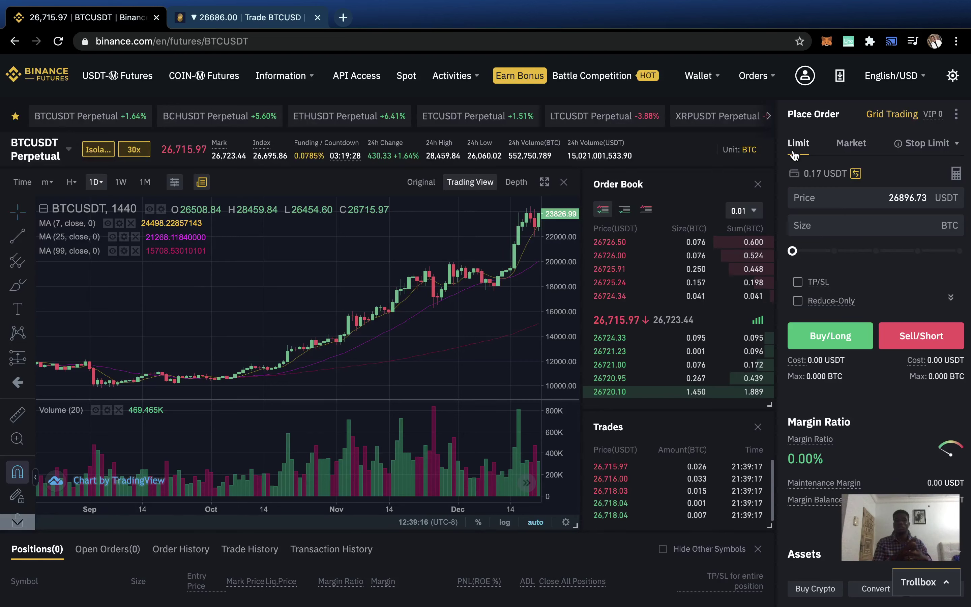
- Set the BTCUSDT limit order's price to 26000000 USDT and its size to 100%
double_click(906, 198)
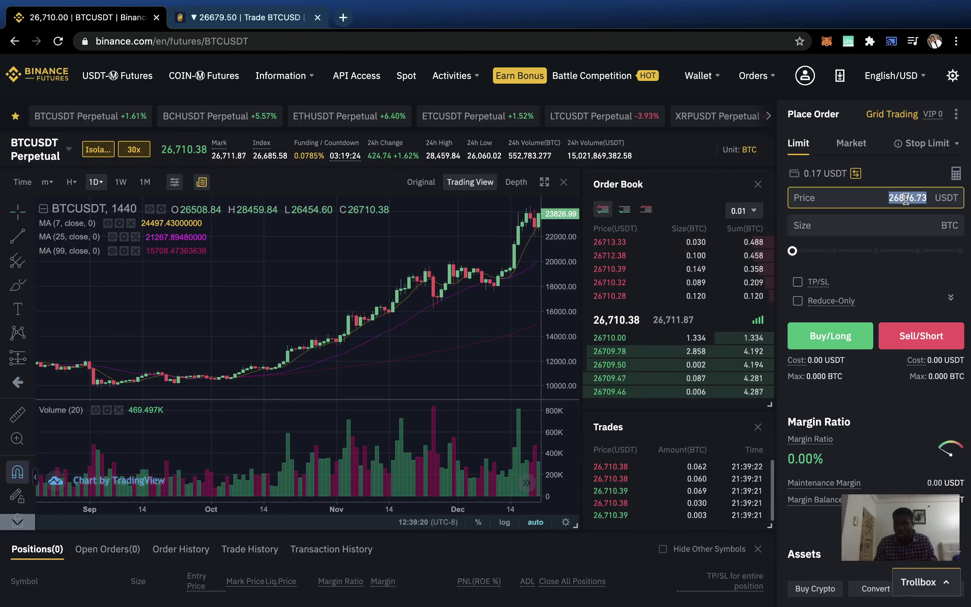
type("2")
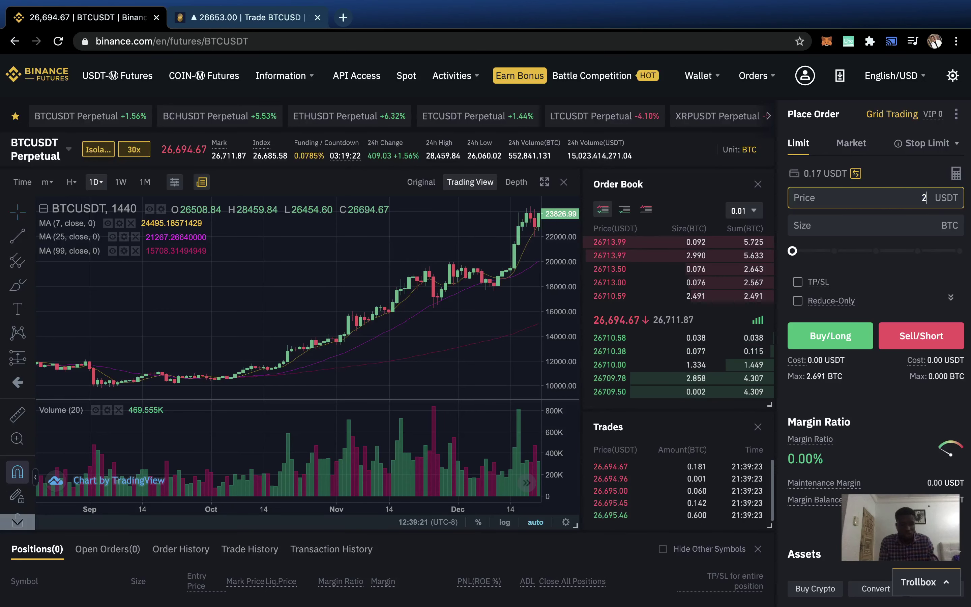
type("6")
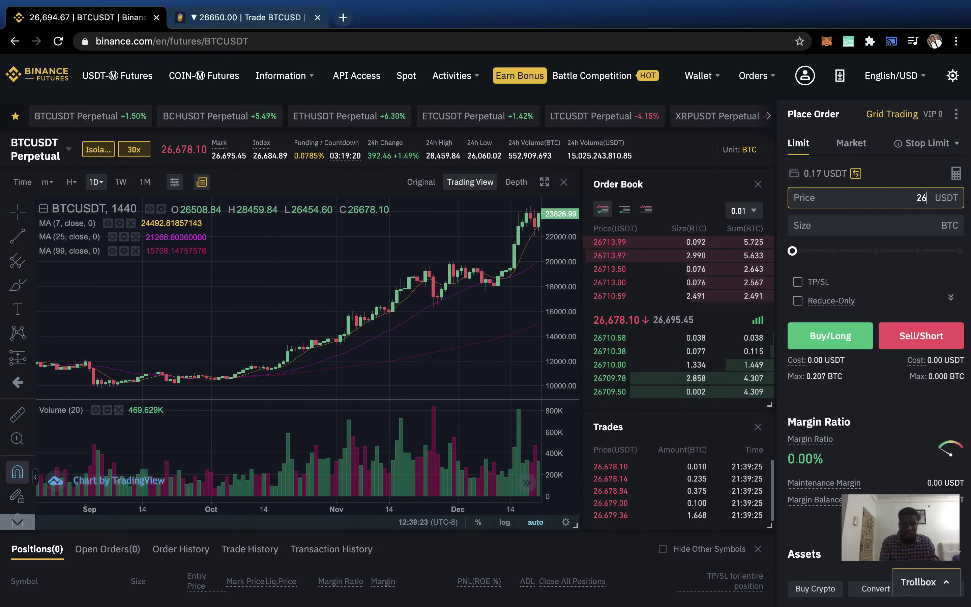
type("000000")
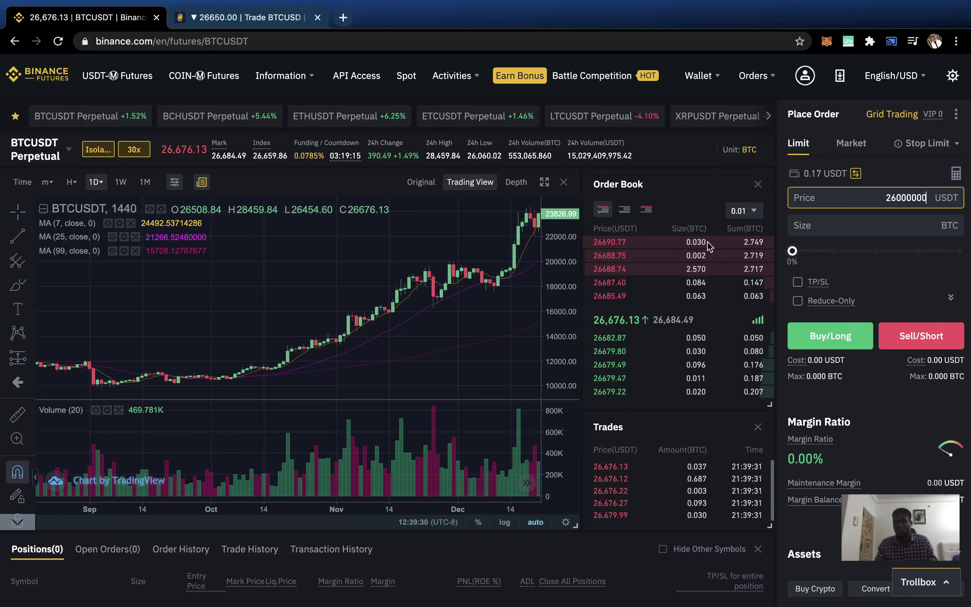
left_click(792, 261)
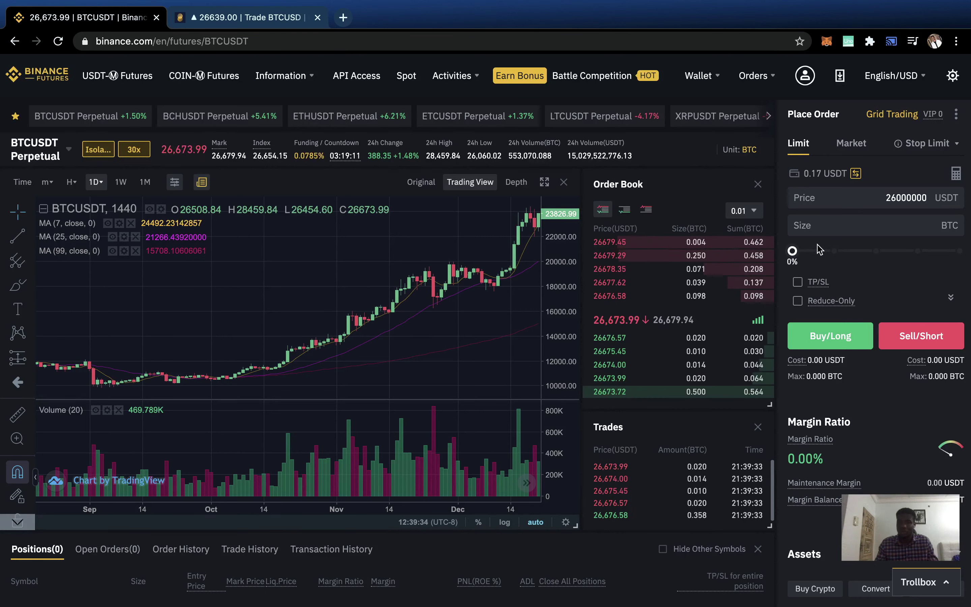
left_click(948, 251)
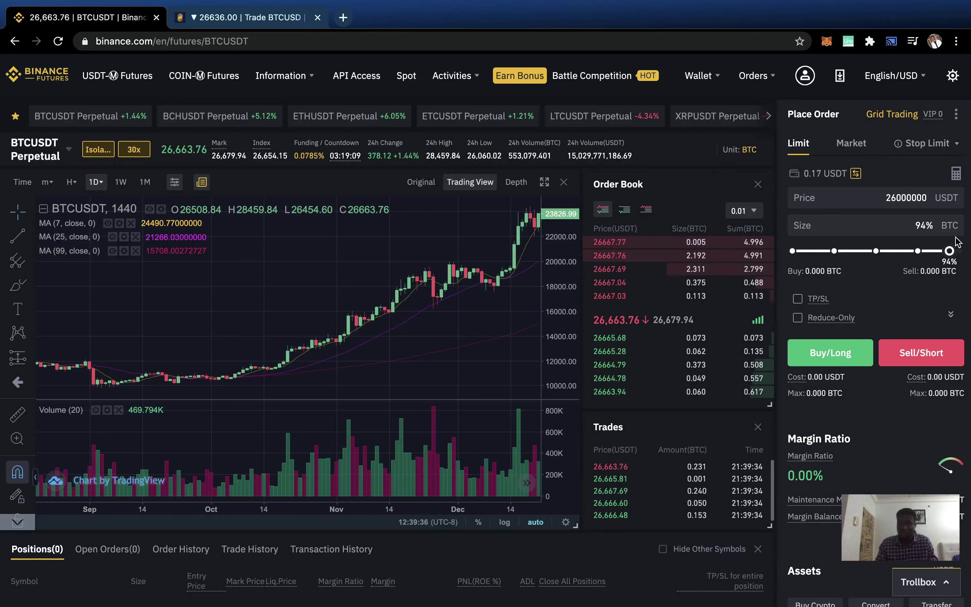
left_click_drag(956, 239, 967, 242)
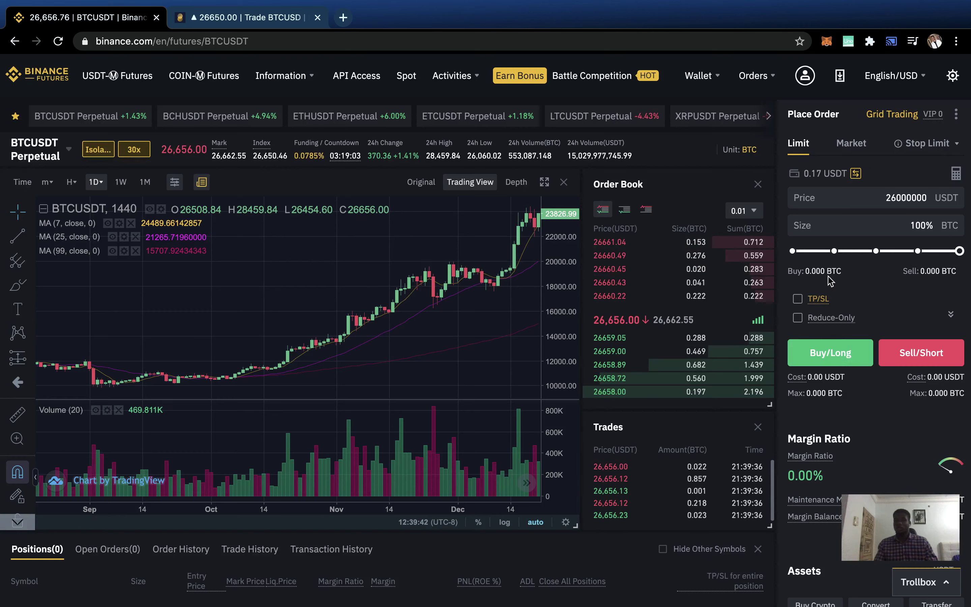
- Enable TP/SL for the limit order, reveal its additional options and make it Post-Only
left_click(798, 299)
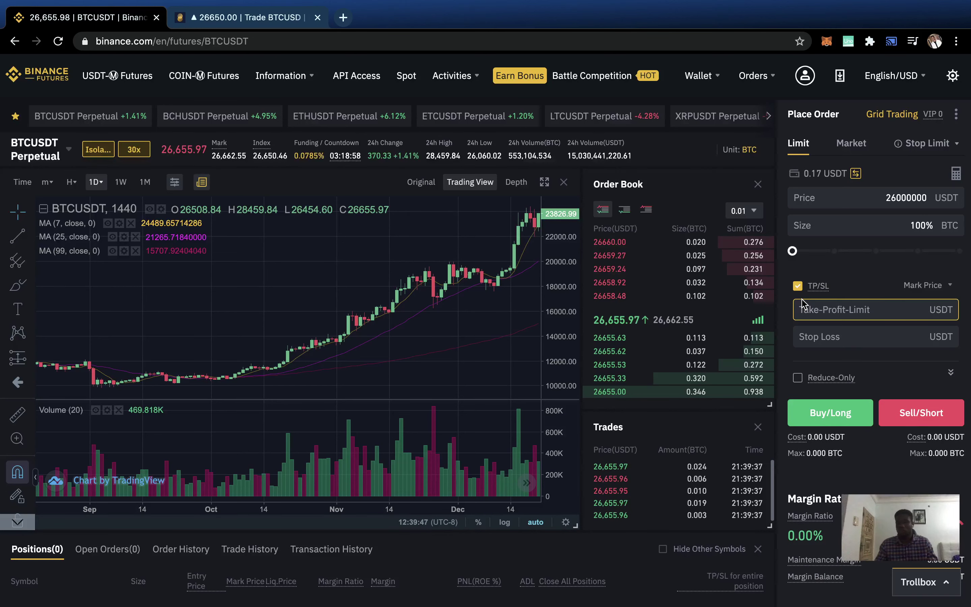
left_click(837, 334)
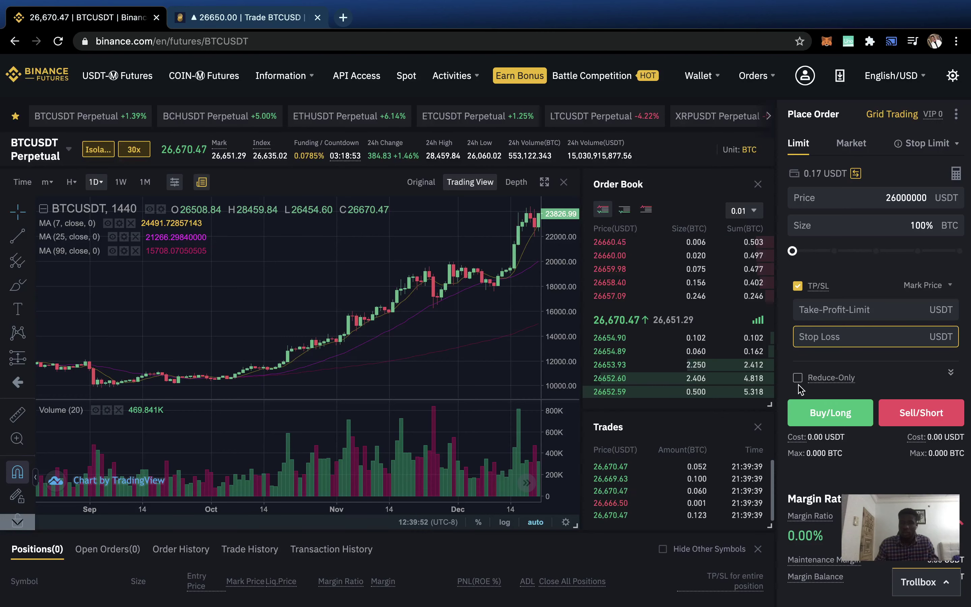
left_click(951, 374)
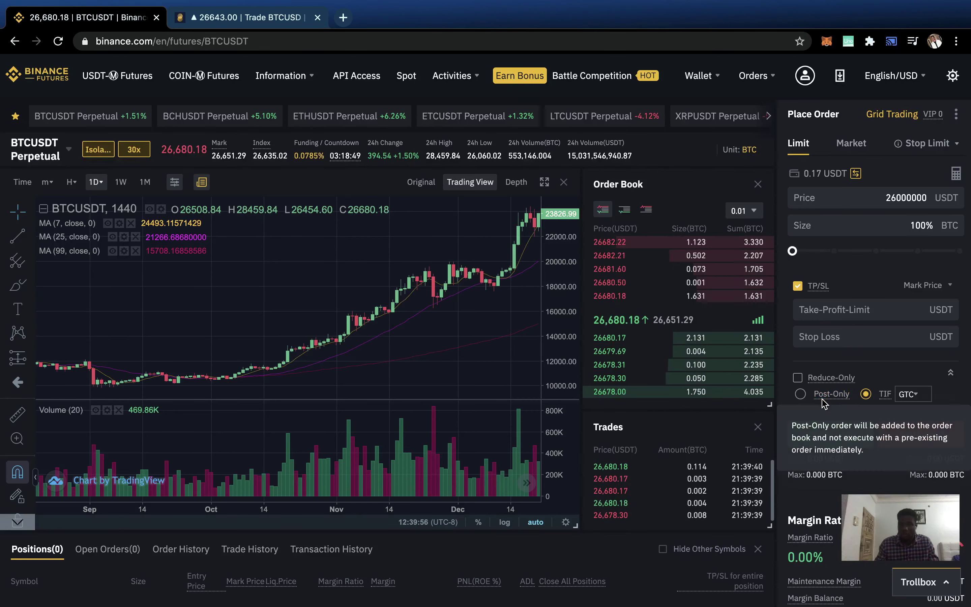
left_click(802, 394)
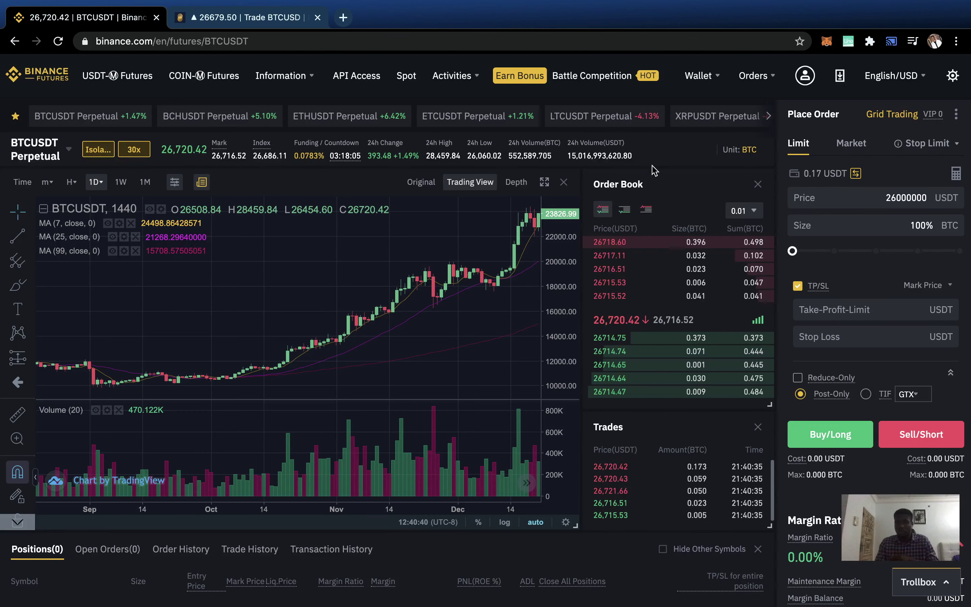
- View the Market order form and switch the order type to Stop Limit
left_click(863, 148)
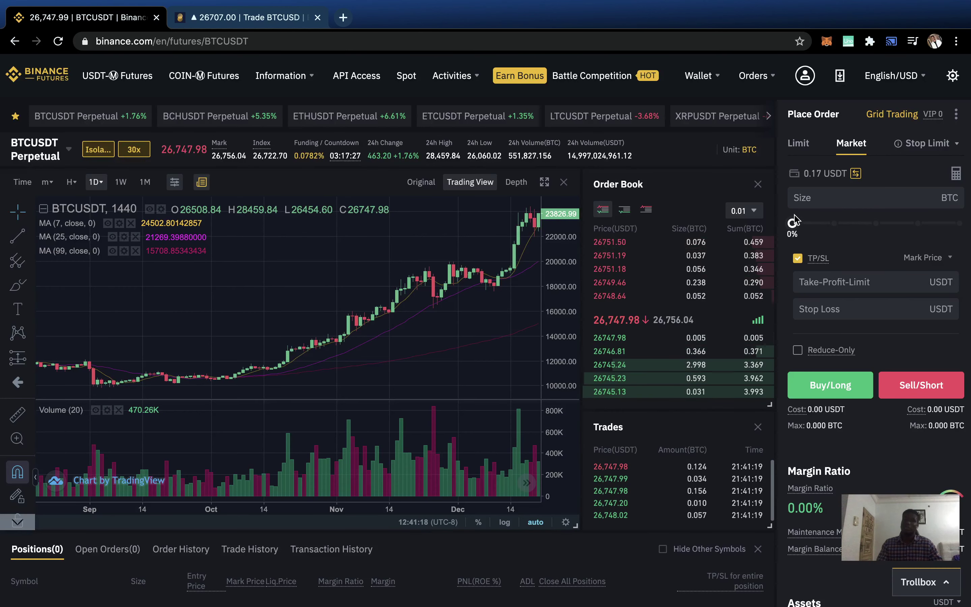
mouse_move(794, 223)
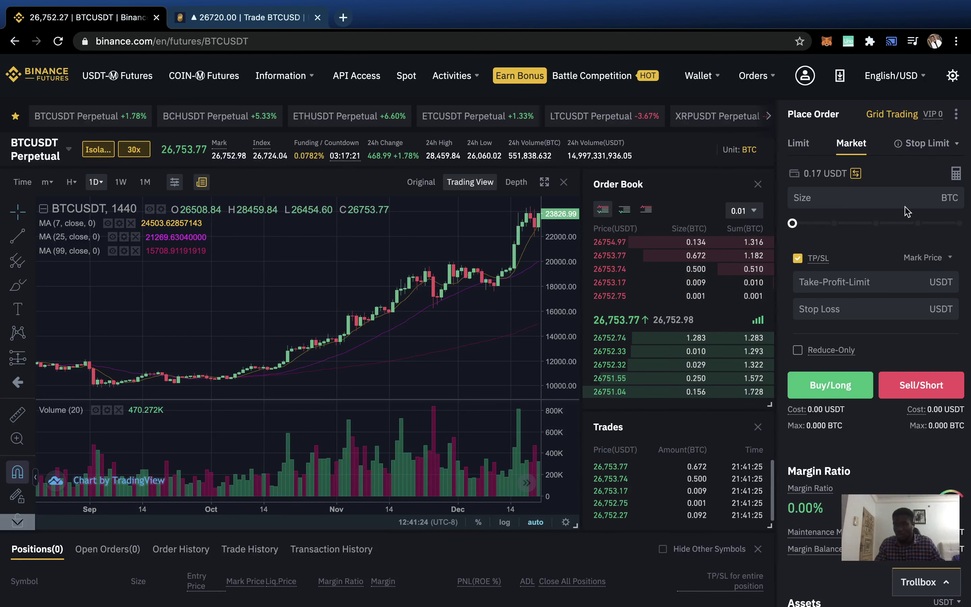
left_click(935, 140)
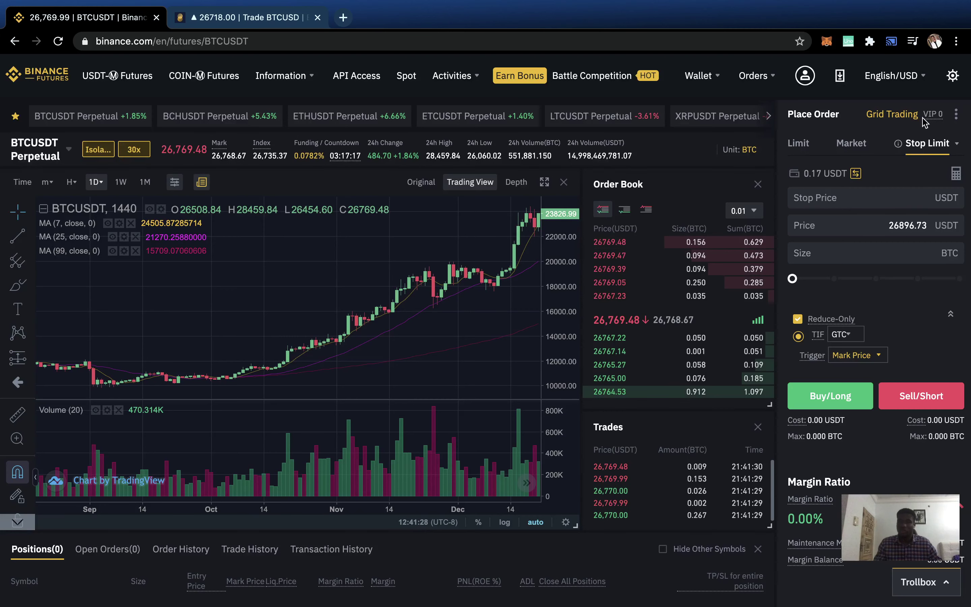
- Set the stop price of the BTCUSDT Stop Limit order to 2650000 USDT
left_click(936, 205)
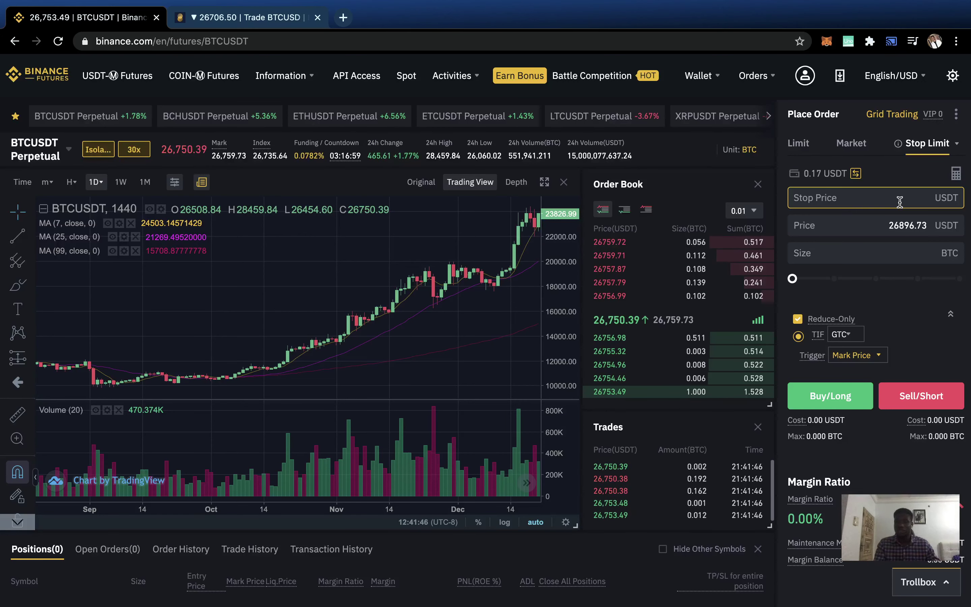
type("2")
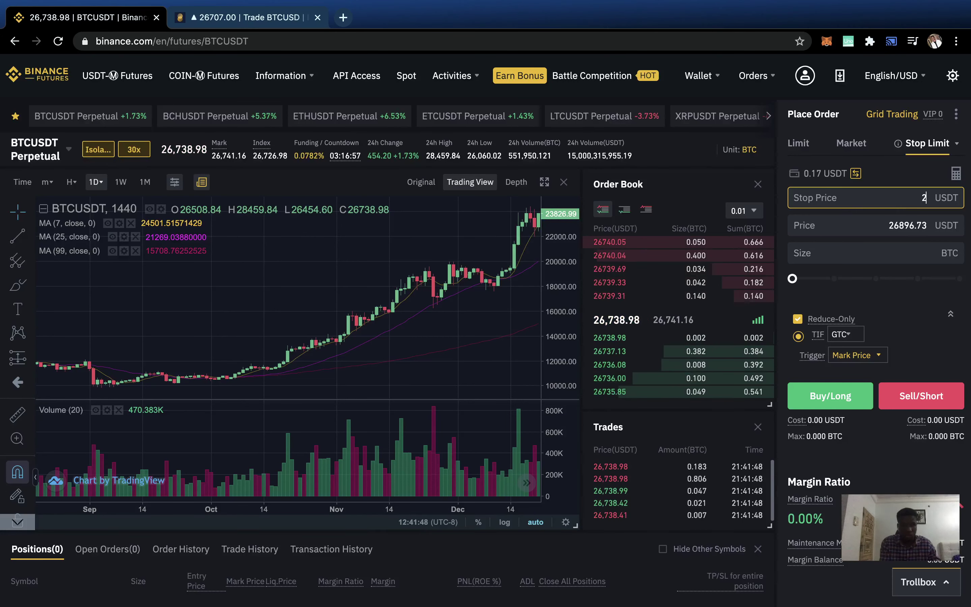
type("6")
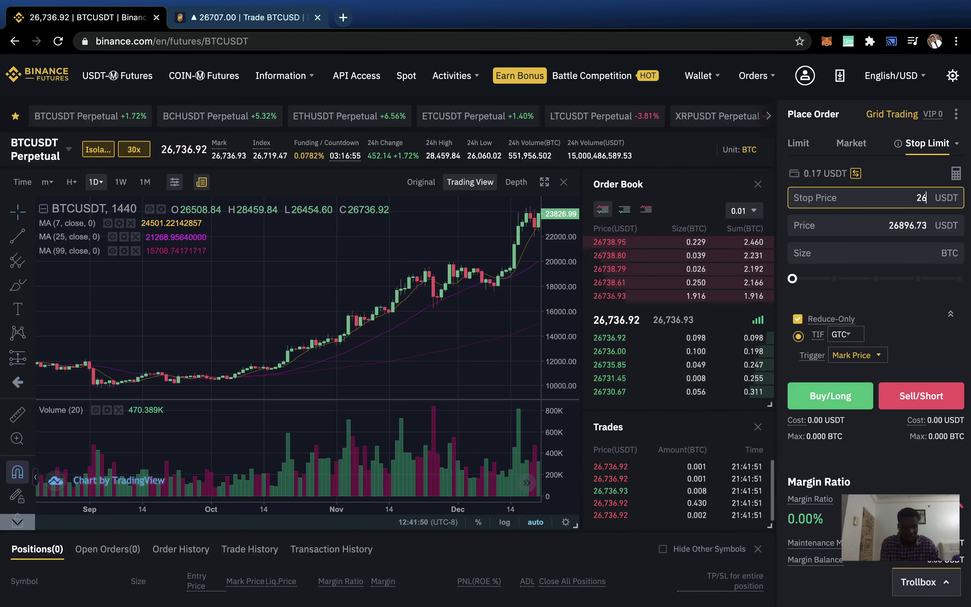
type("500")
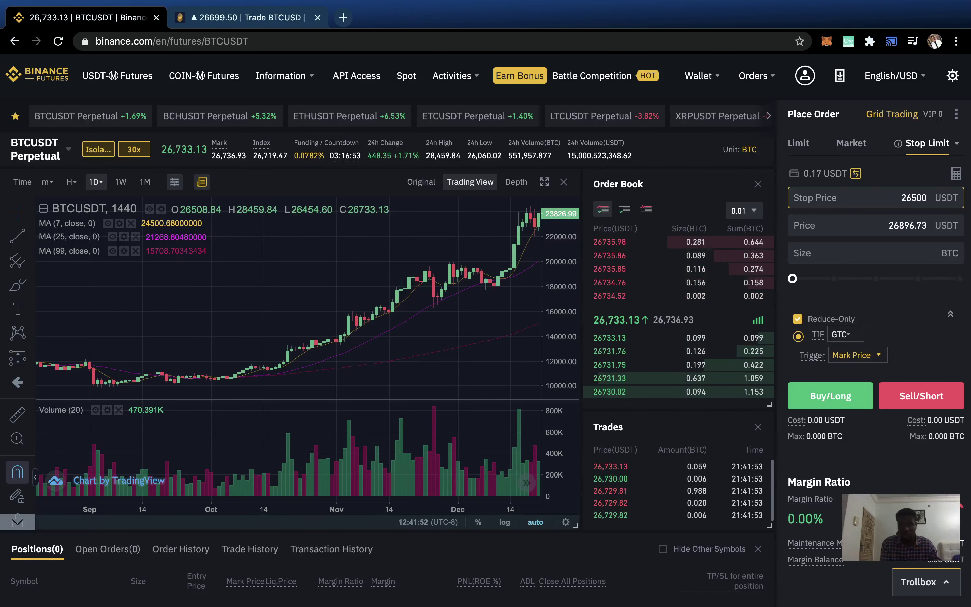
type("00")
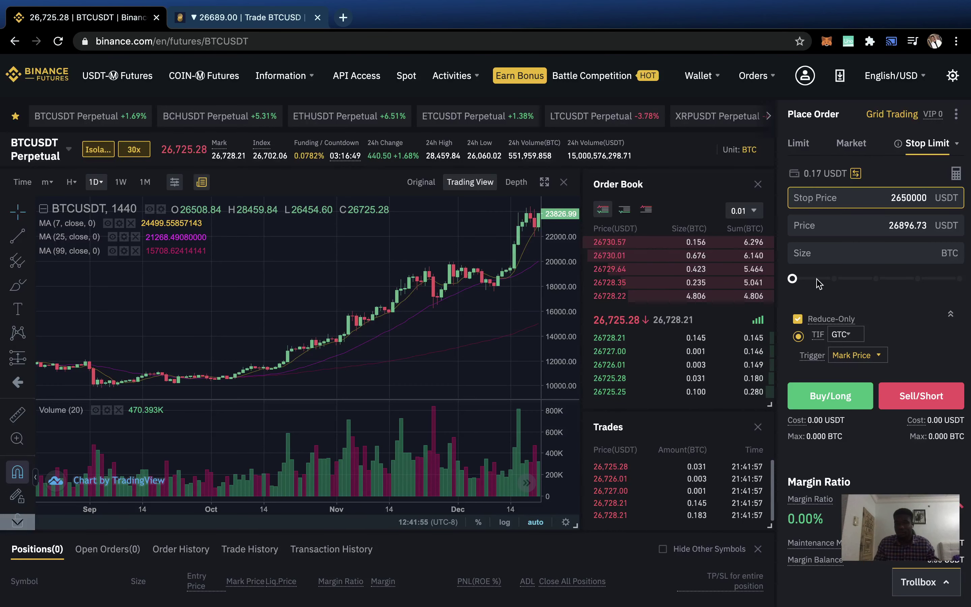
- Try to set the Stop Limit order's size to the maximum and place it as a Buy/Long order
left_click(954, 286)
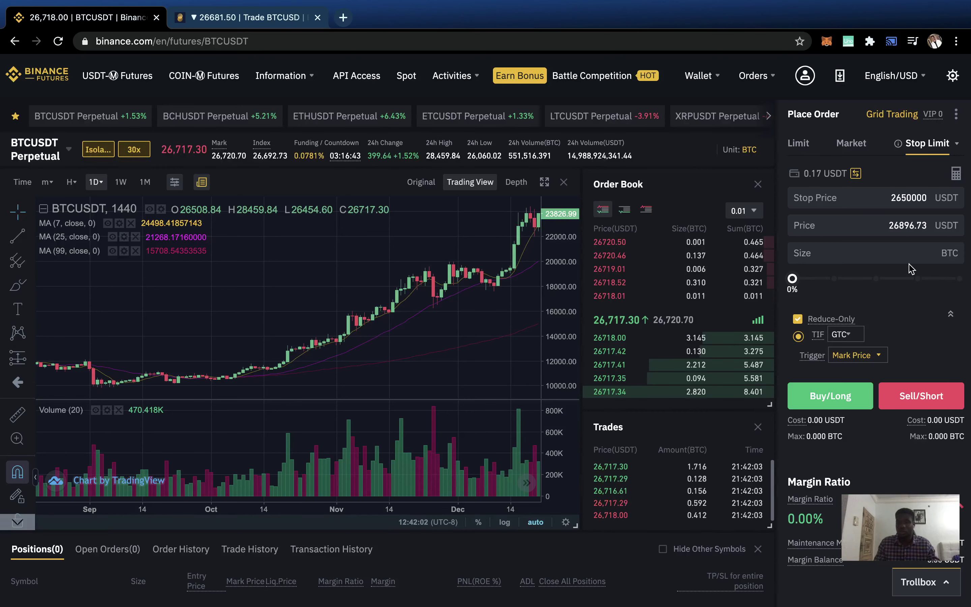
left_click(927, 253)
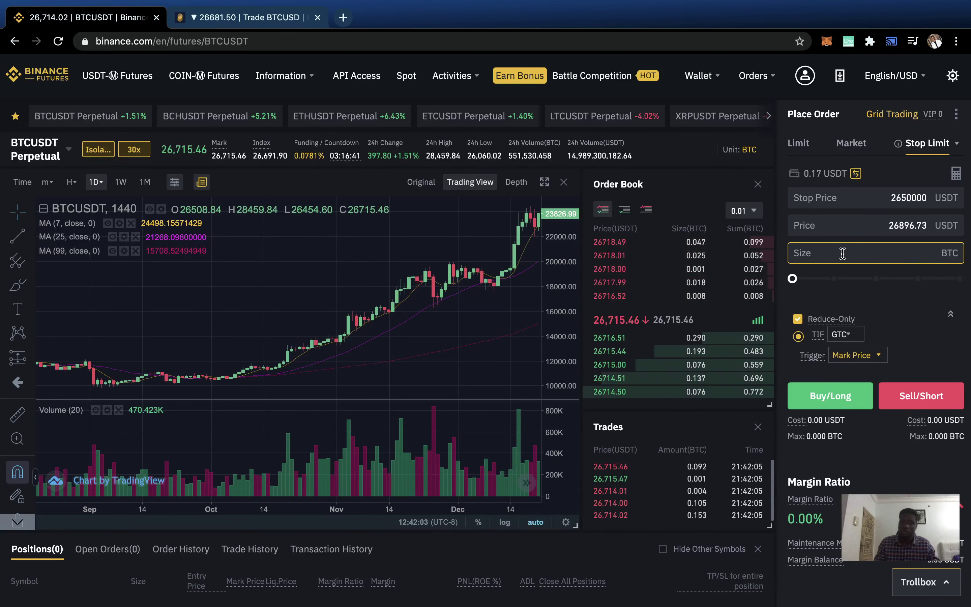
left_click(826, 403)
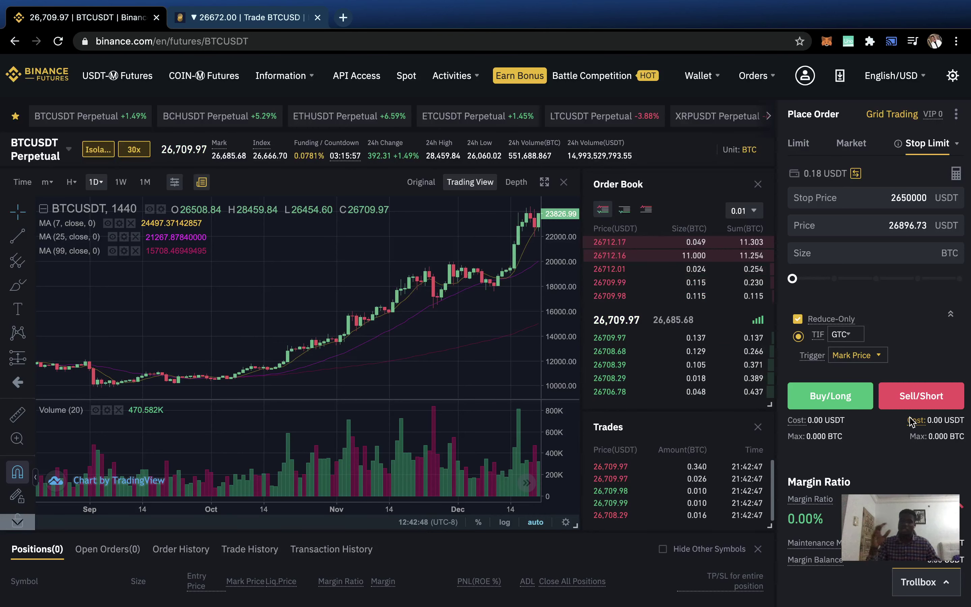
mouse_move(912, 422)
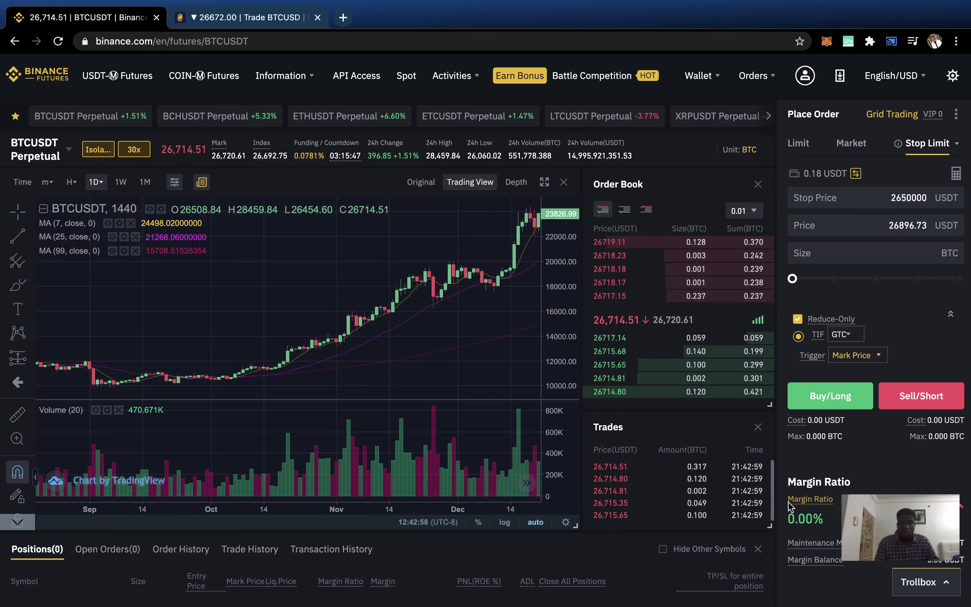
- Review the open orders, order history, trade history and transaction history, and return to the positions list
scroll(465, 535, "down", 6)
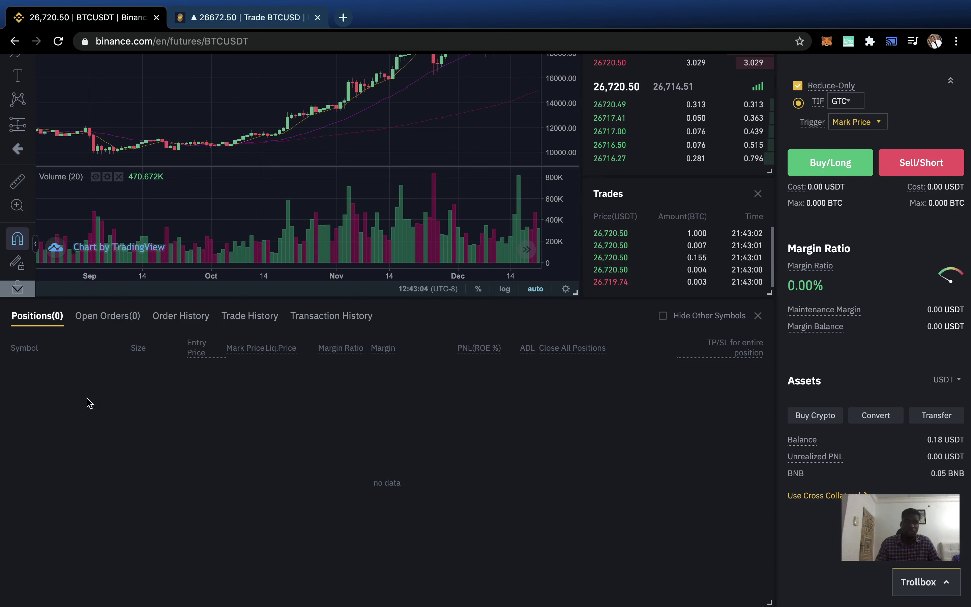
left_click(107, 316)
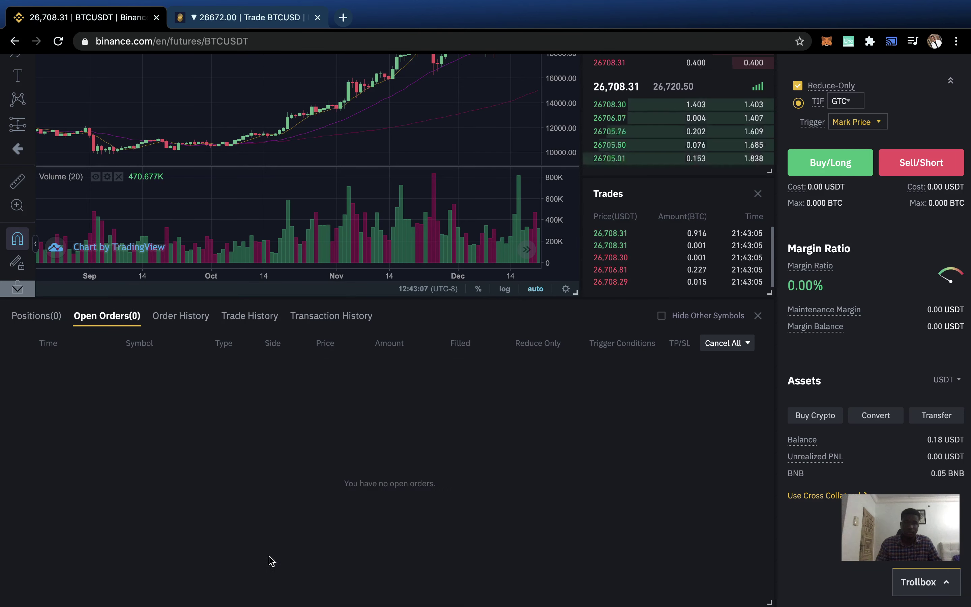
left_click(171, 321)
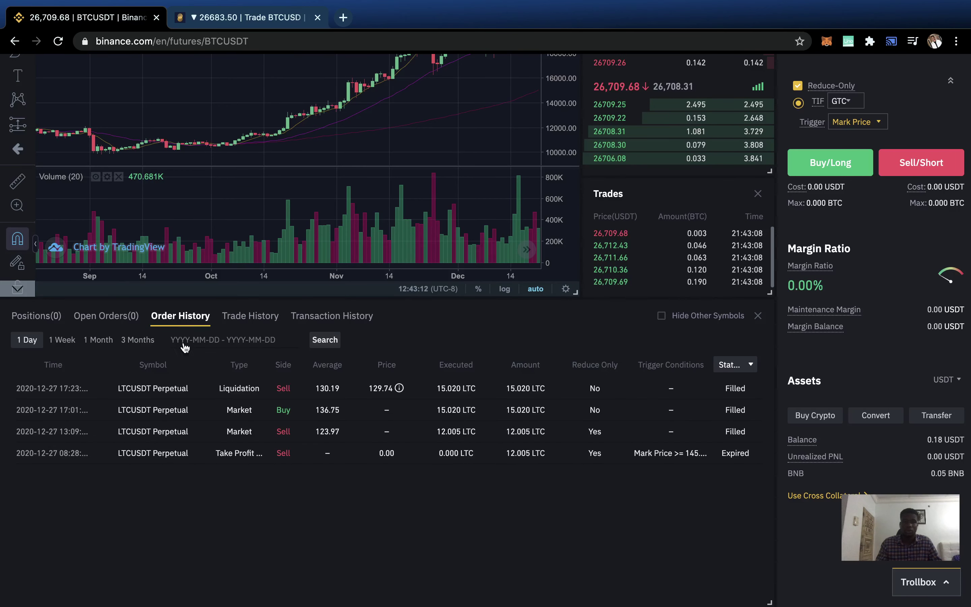
left_click(246, 317)
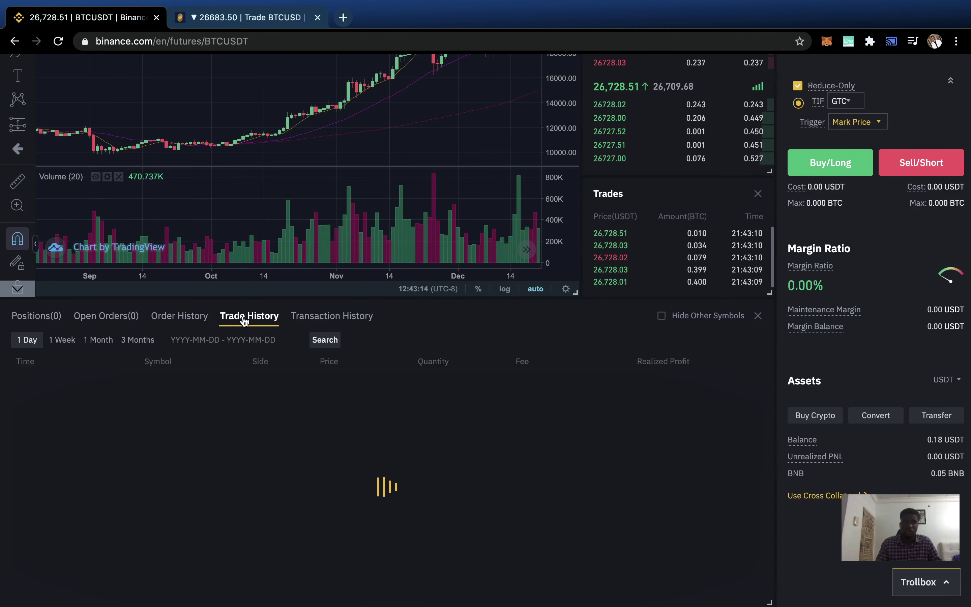
left_click(293, 317)
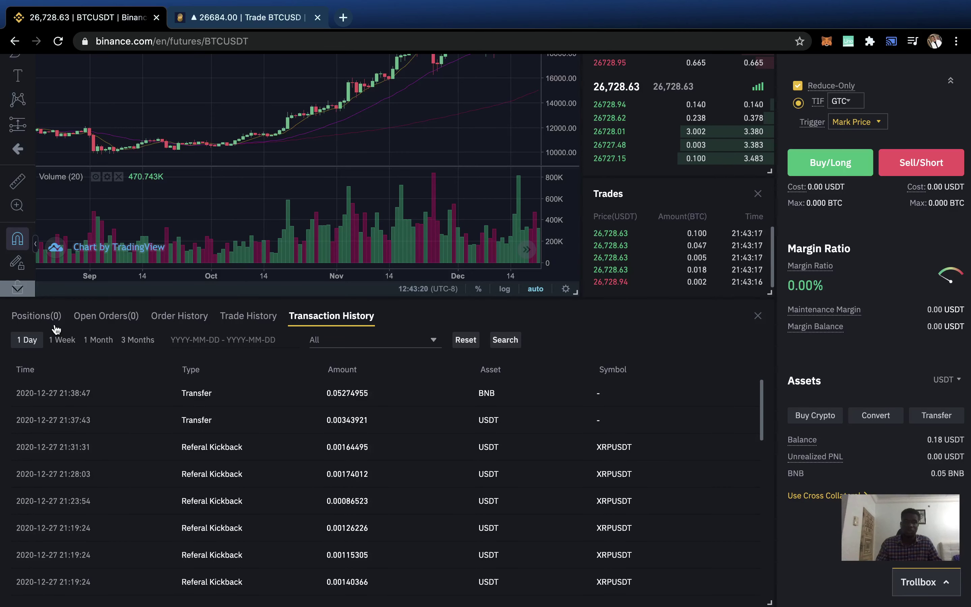
left_click(34, 317)
scroll(708, 530, "up", 6)
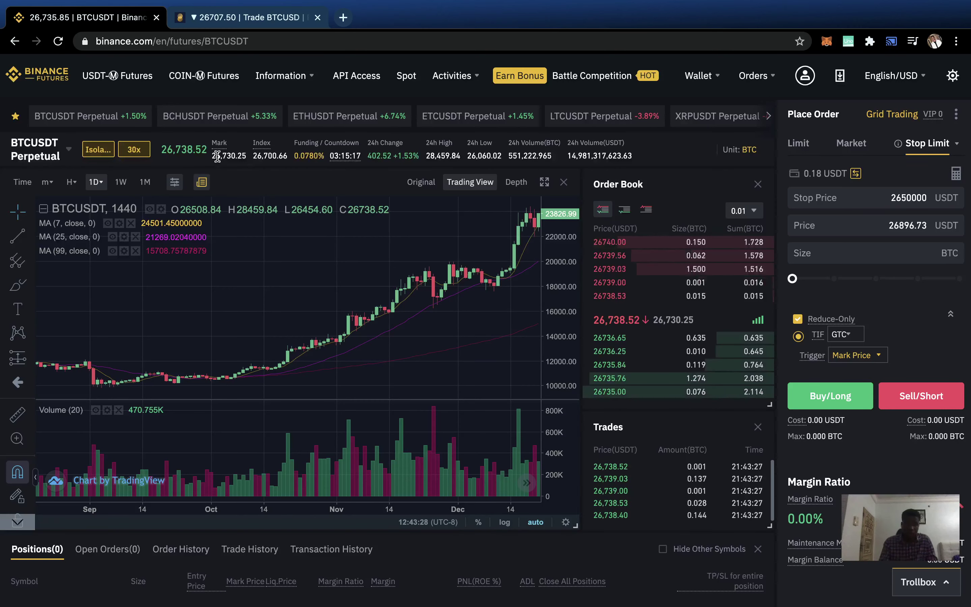
- Compare the Cross and Isolated margin modes for BTCUSDT Perpetual and confirm Isolated
left_click(95, 160)
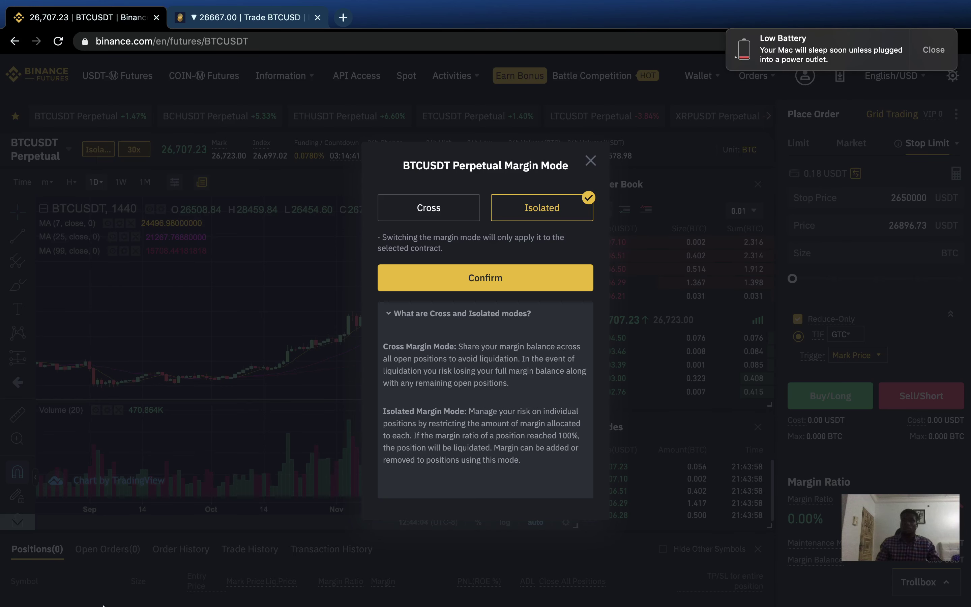
left_click(932, 64)
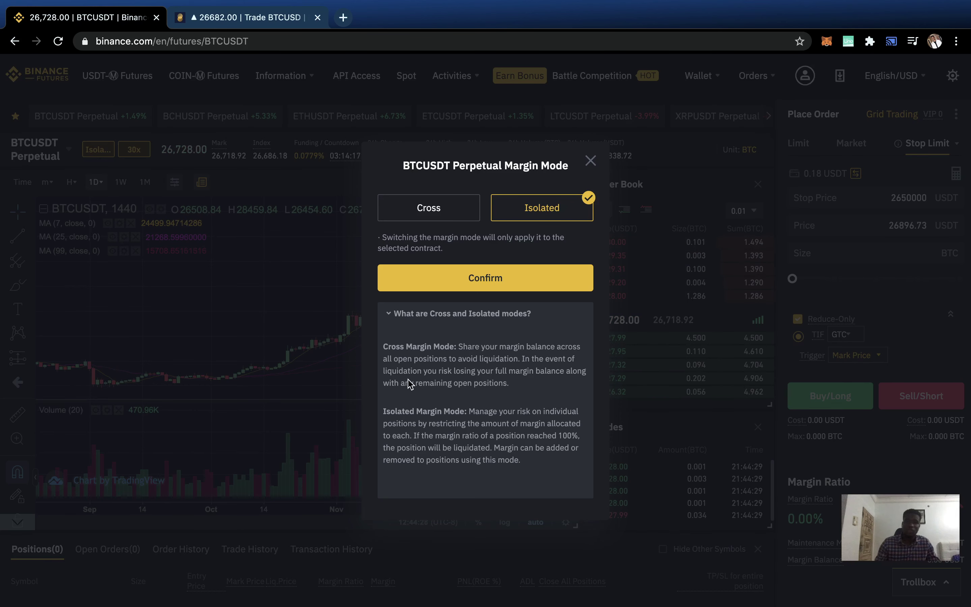
left_click(436, 211)
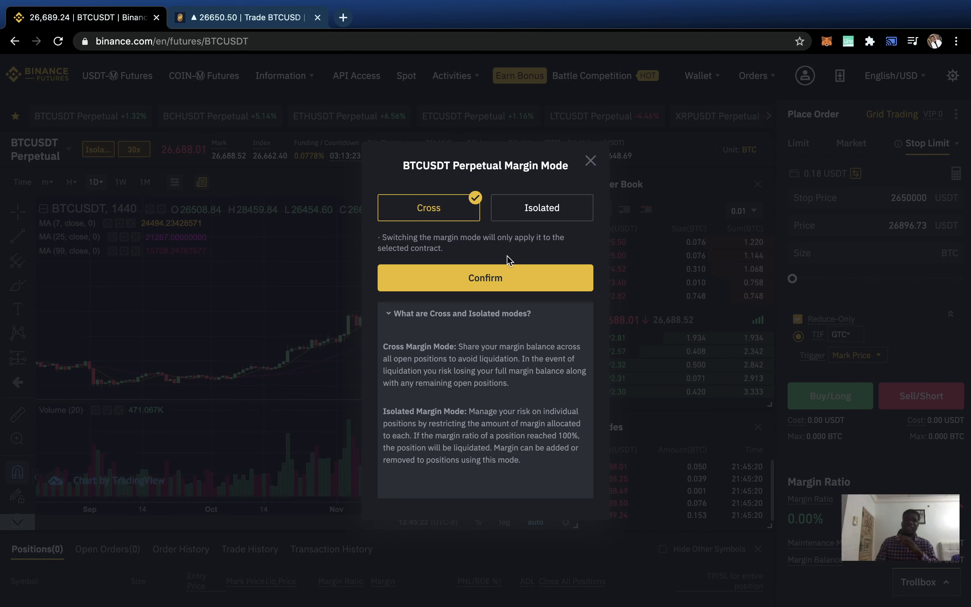
left_click(530, 215)
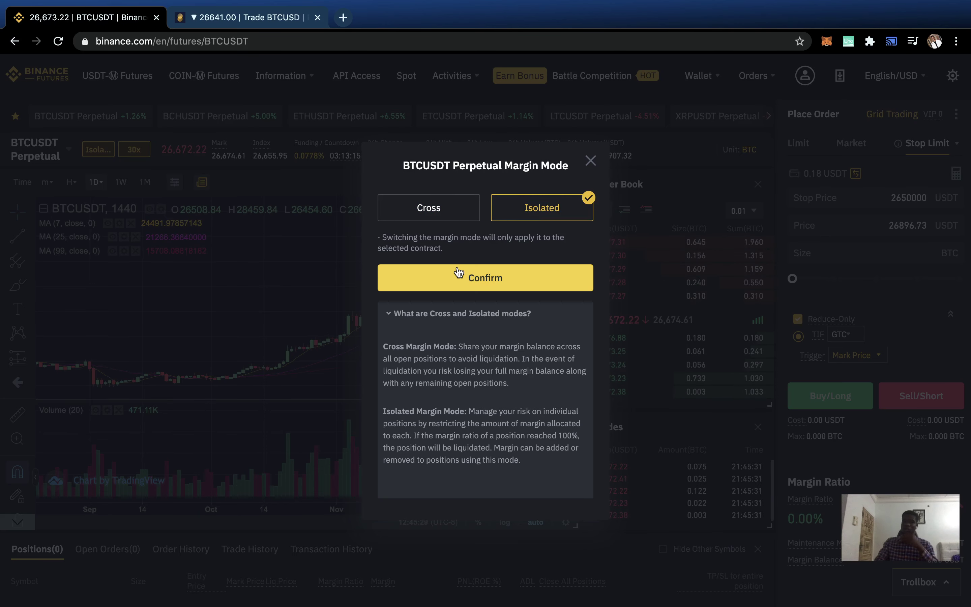
left_click(463, 283)
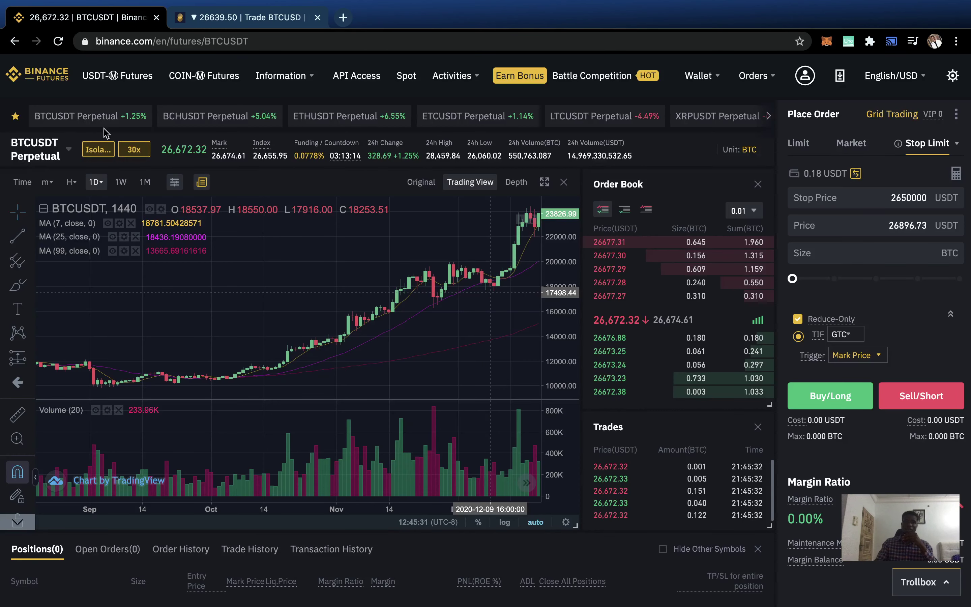
- Set the BTCUSDT Perpetual leverage to 10x
left_click(133, 159)
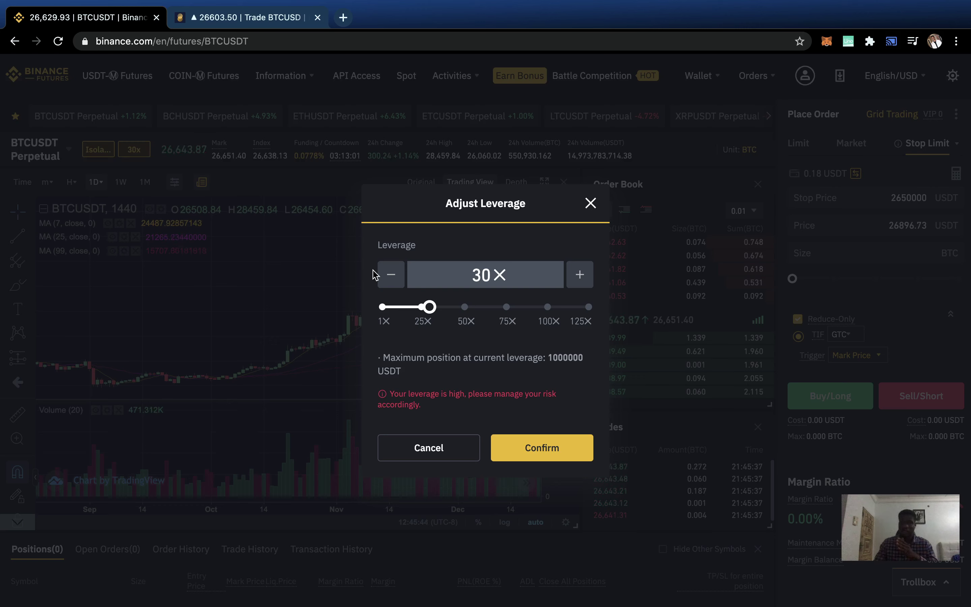
mouse_move(398, 316)
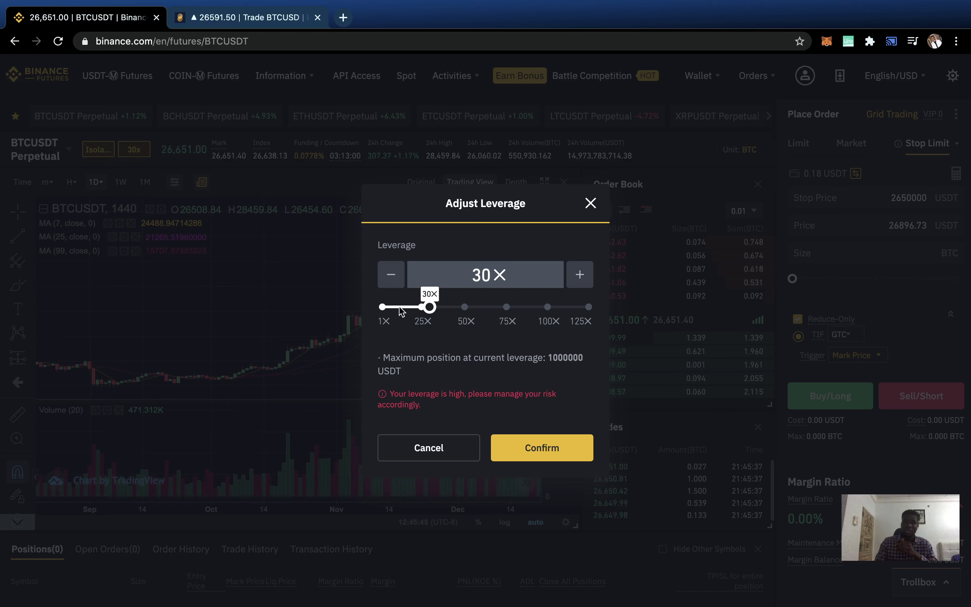
left_click(401, 308)
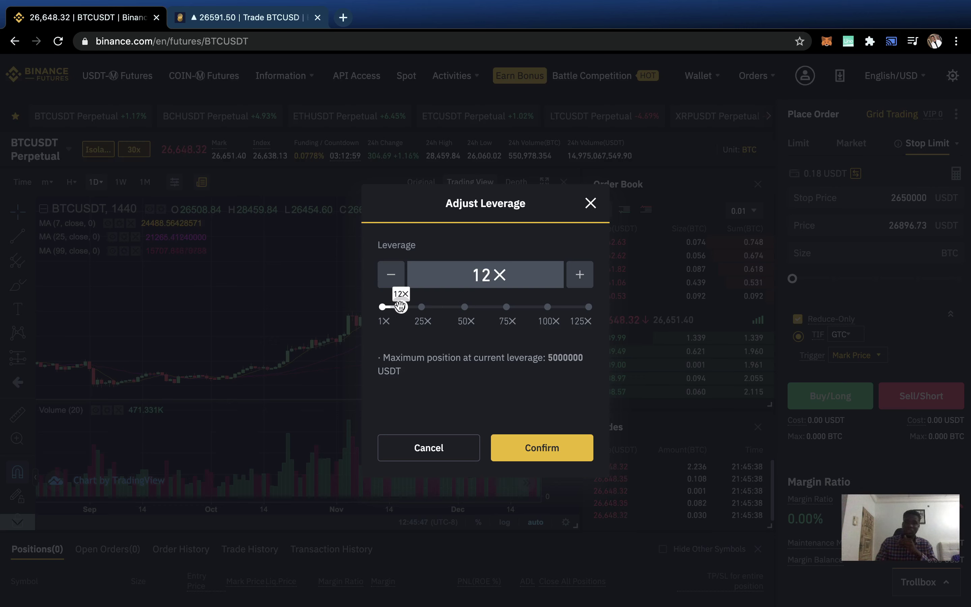
left_click(391, 283)
left_click(391, 282)
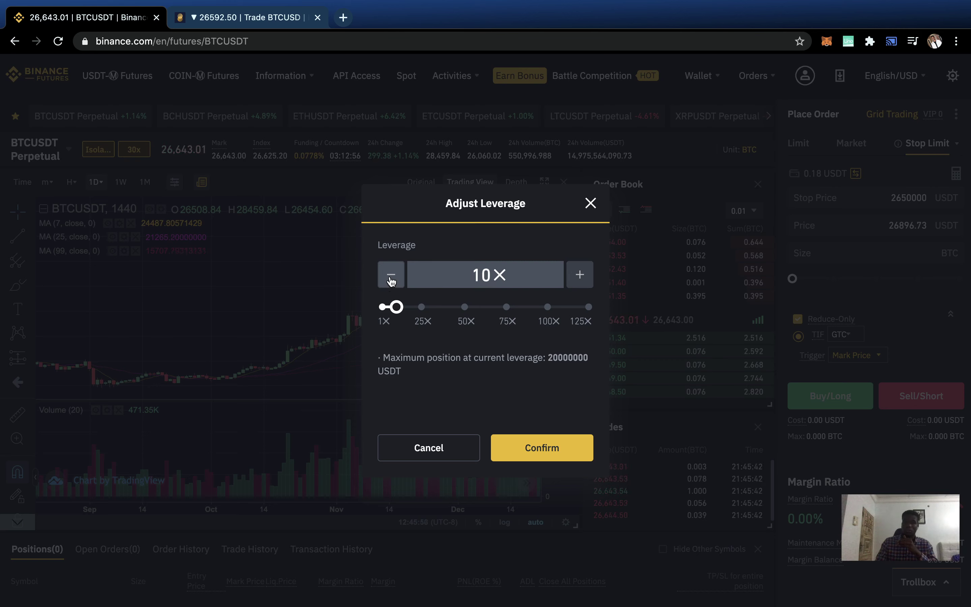
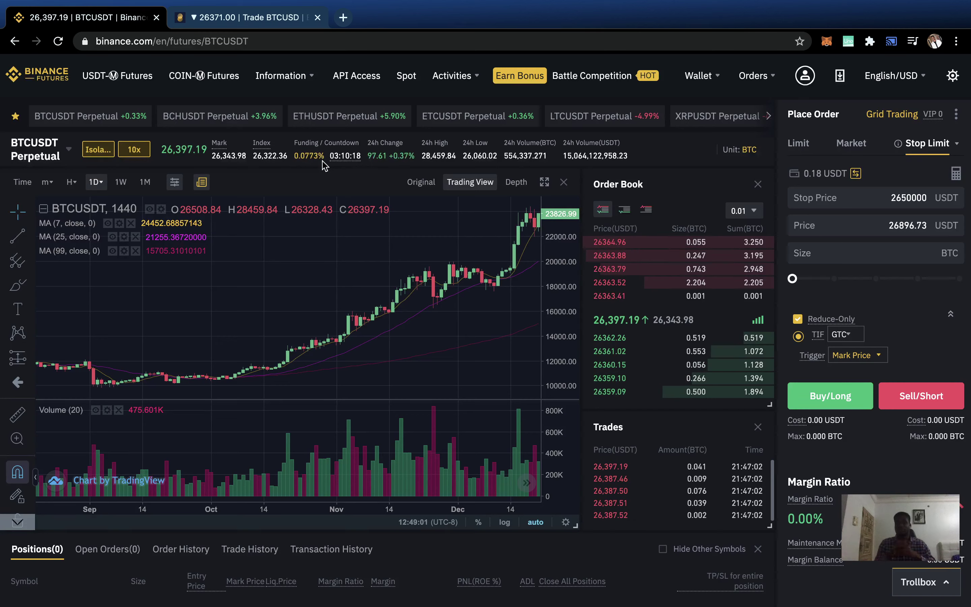
- Search the contract list for "ada" and open the ADAUSDT Perpetual contract
left_click(69, 164)
left_click(68, 164)
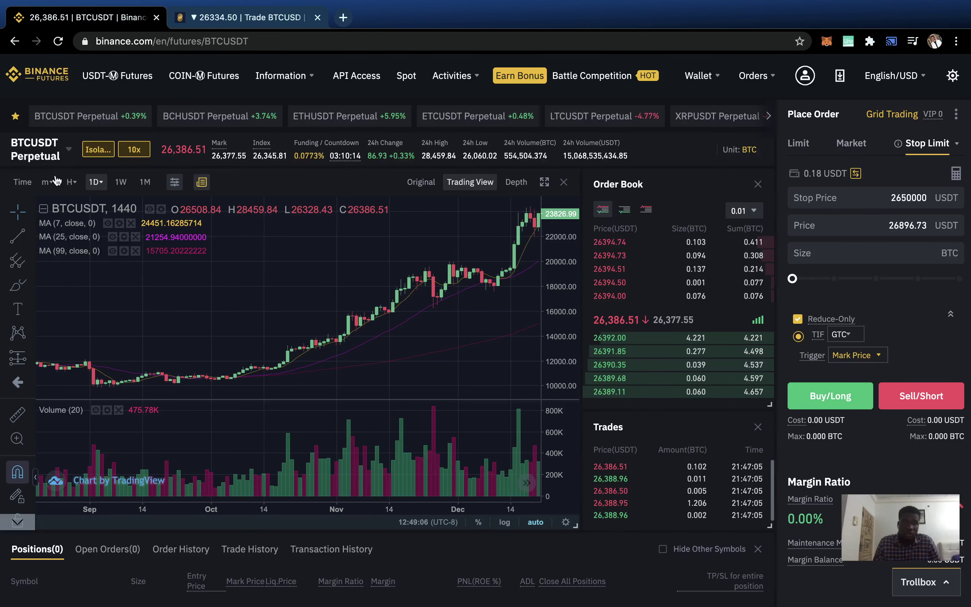
left_click(70, 152)
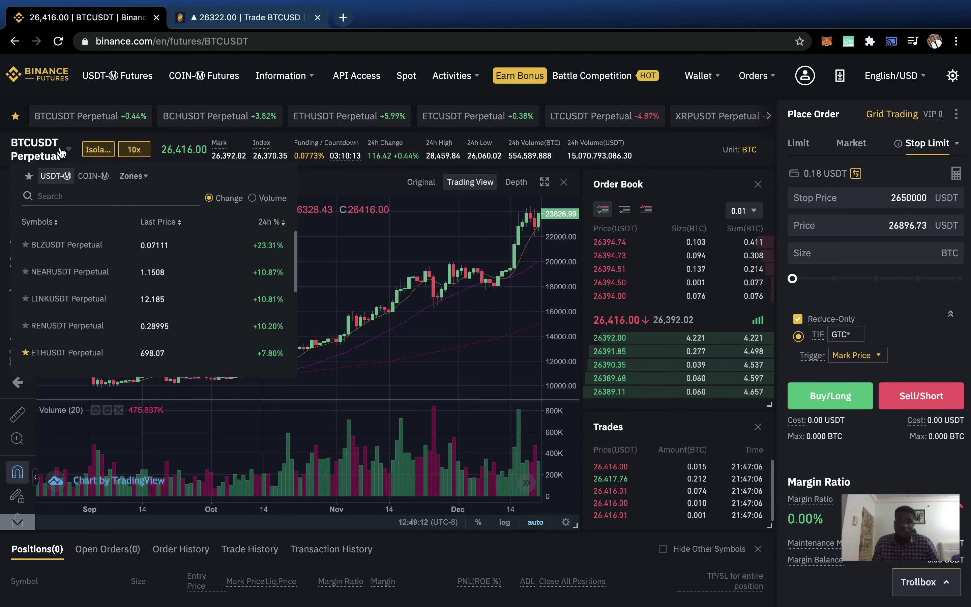
left_click(55, 194)
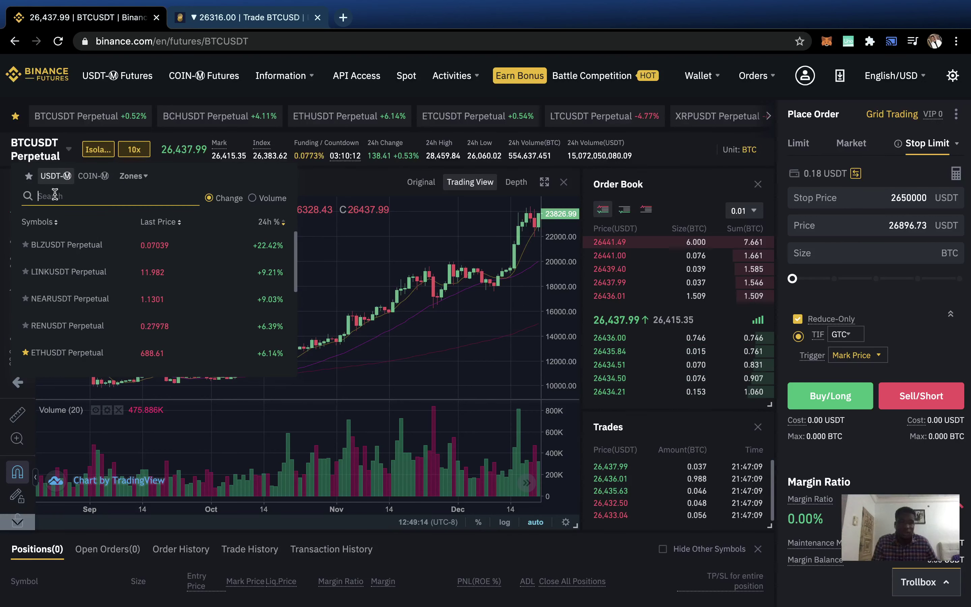
type("a")
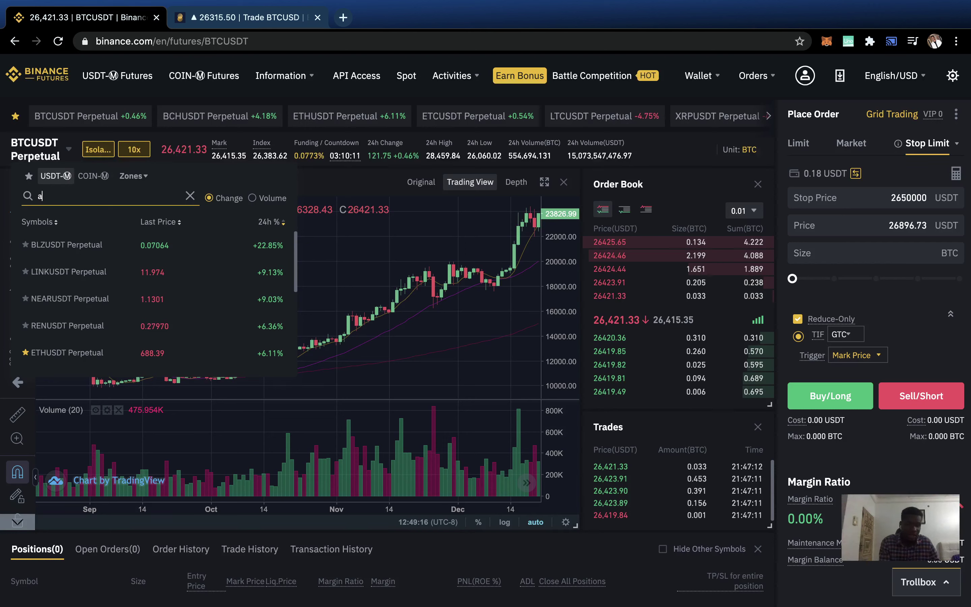
type("da")
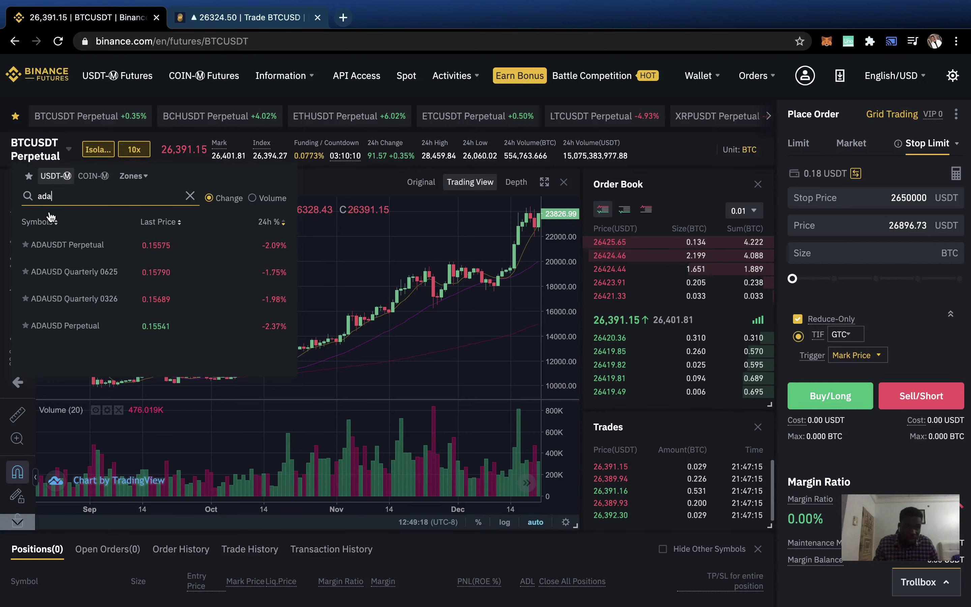
left_click(60, 245)
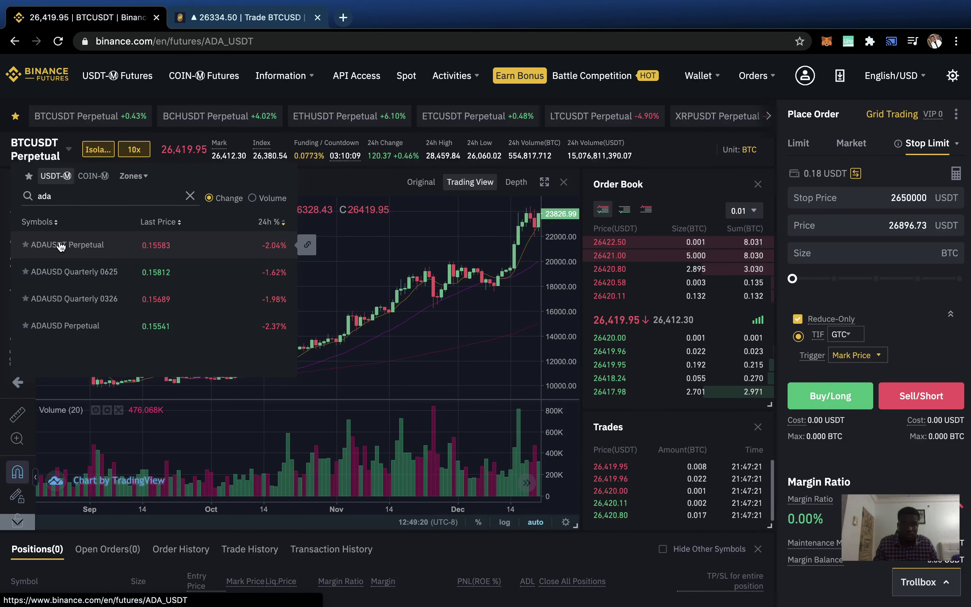